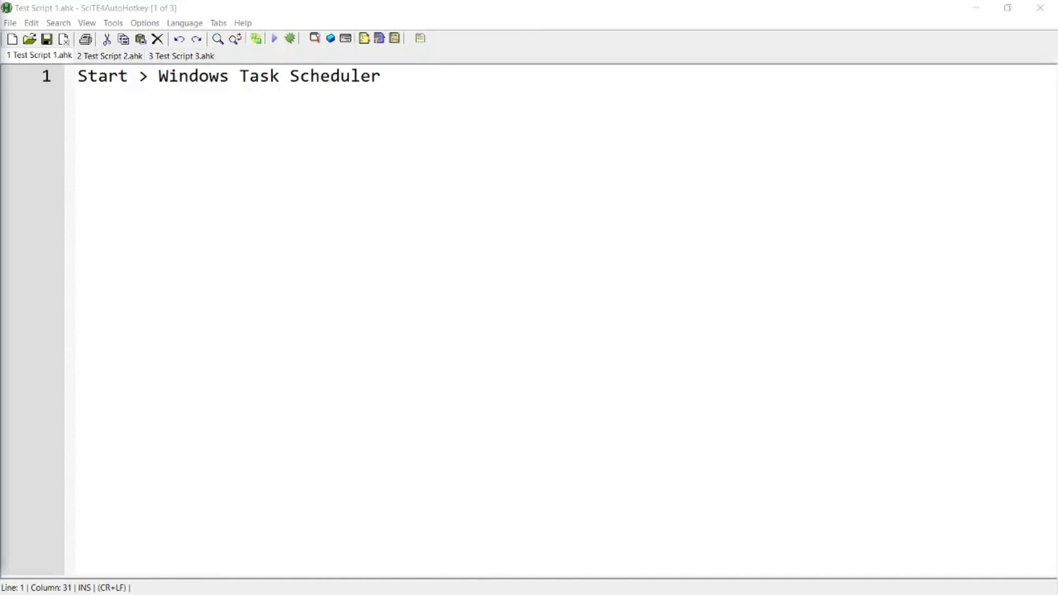
# Select the text after 'Start >' in the SciTE4AutoHotkey note
pyautogui.click(419, 80)
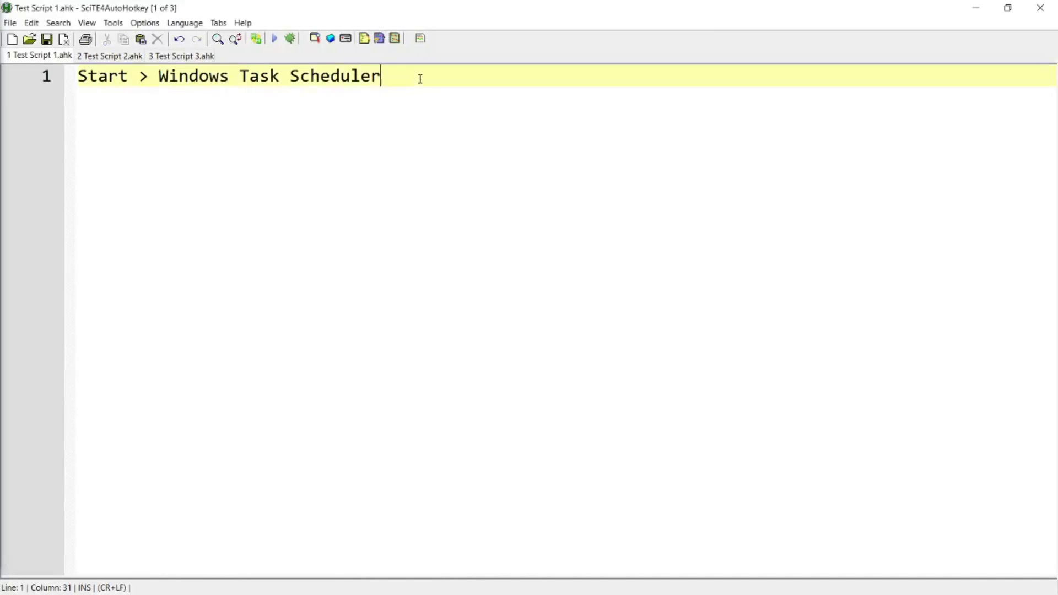
pyautogui.moveTo(417, 82); pyautogui.dragTo(157, 79)
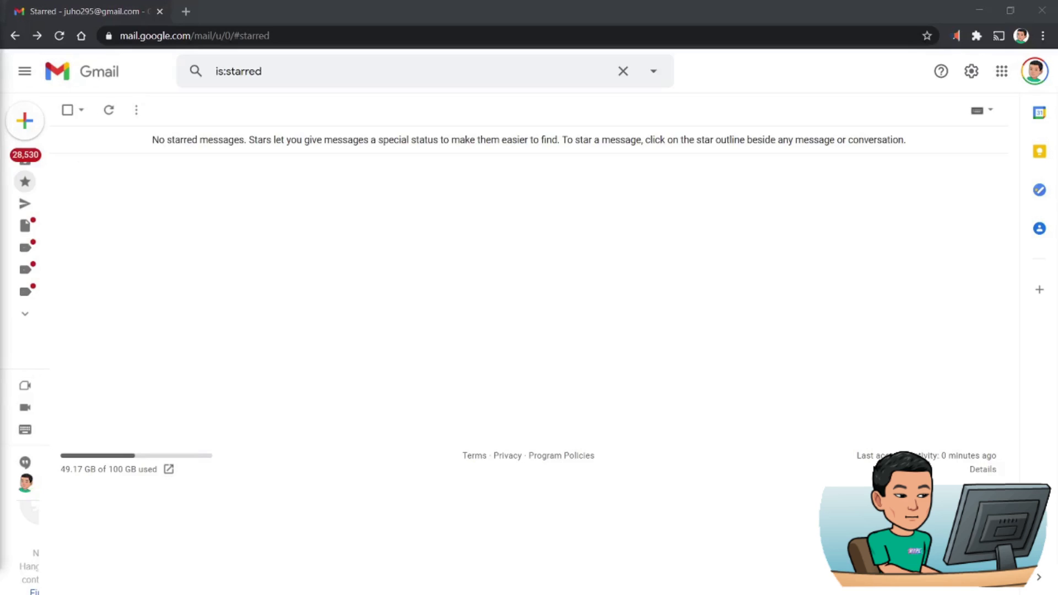
# Search Gmail for 'subject: daily weather'
pyautogui.click(496, 232)
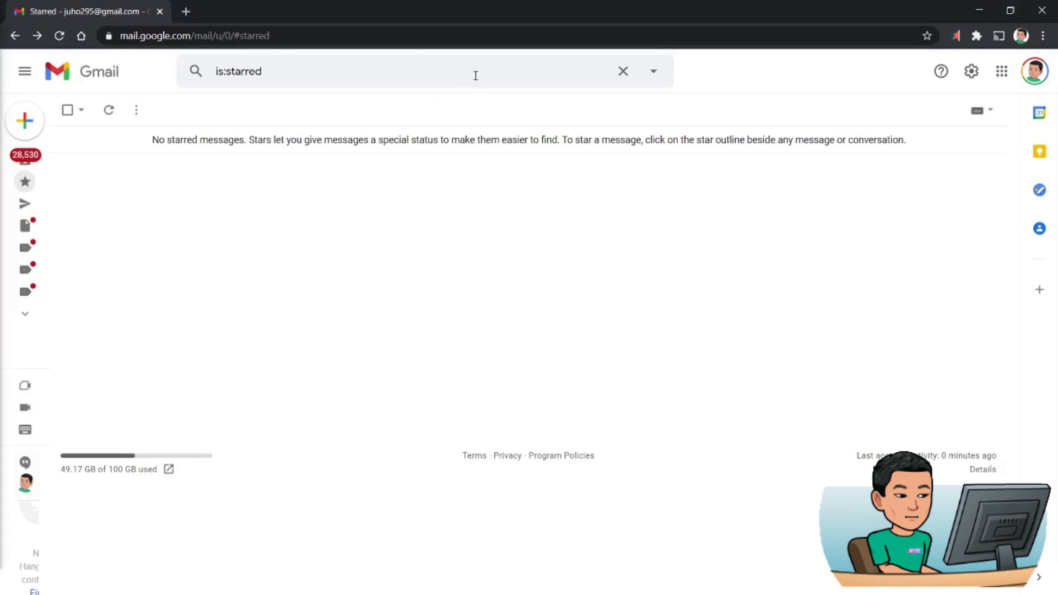
pyautogui.click(403, 73)
pyautogui.write('subject: daily weather')
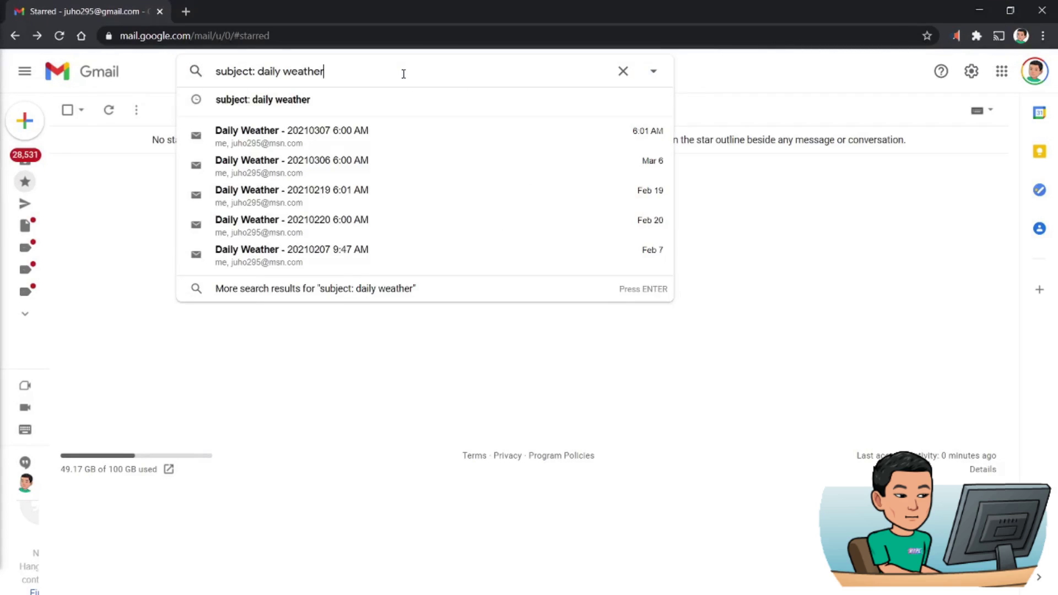
pyautogui.press('Return')
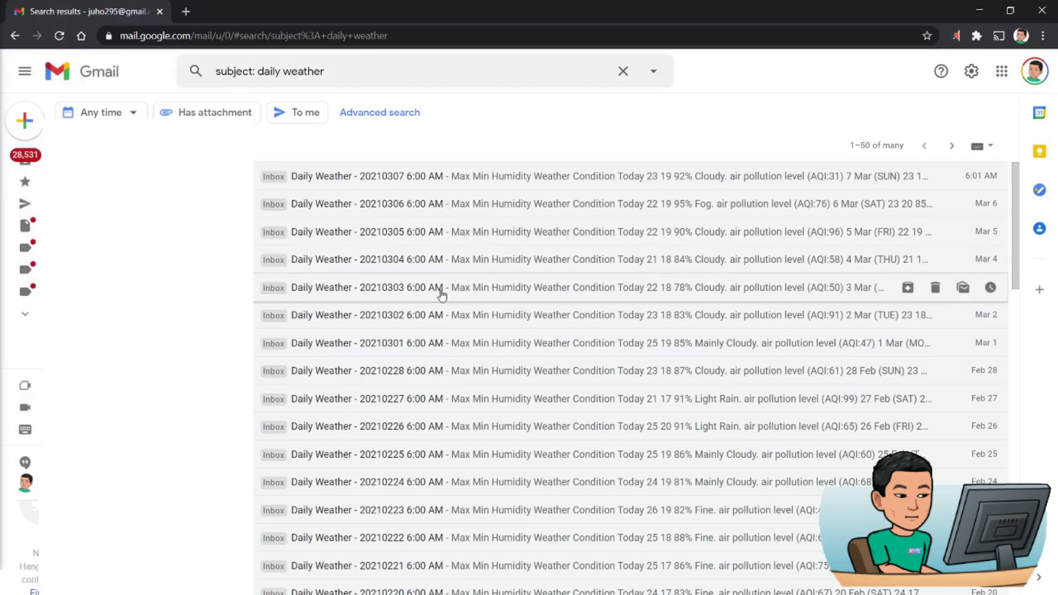
# Open the Daily Weather 20210307 email and highlight rows of its forecast table
pyautogui.click(442, 178)
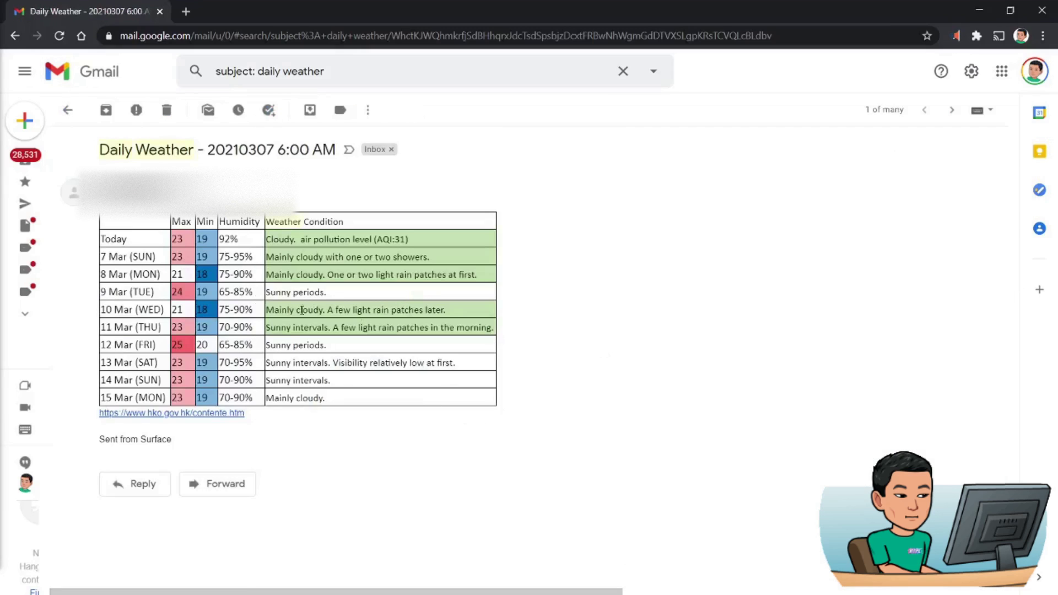
pyautogui.moveTo(113, 397); pyautogui.dragTo(218, 408)
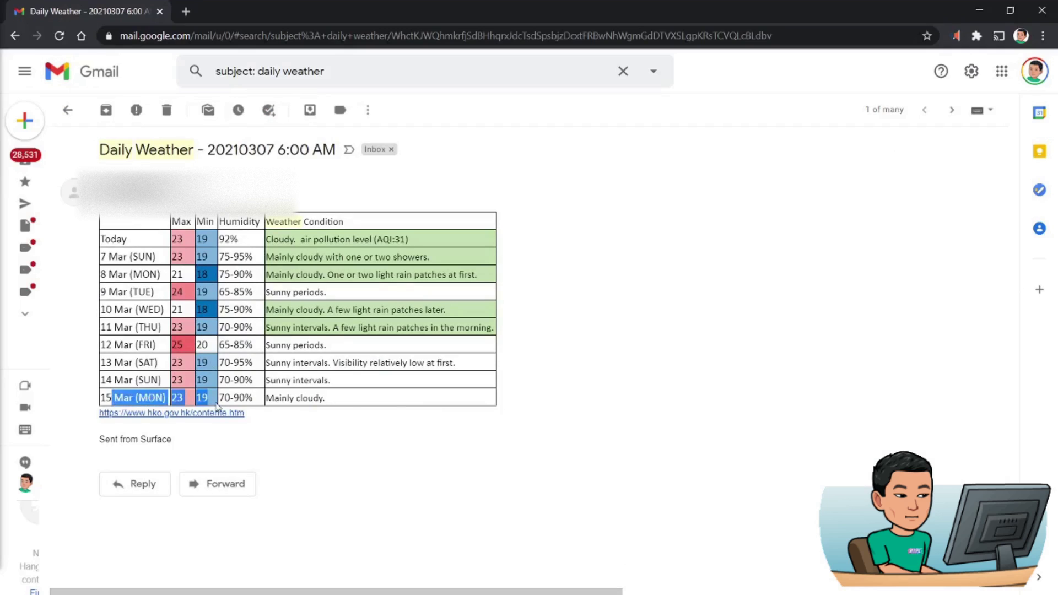
pyautogui.click(346, 411)
pyautogui.moveTo(156, 237); pyautogui.dragTo(421, 259)
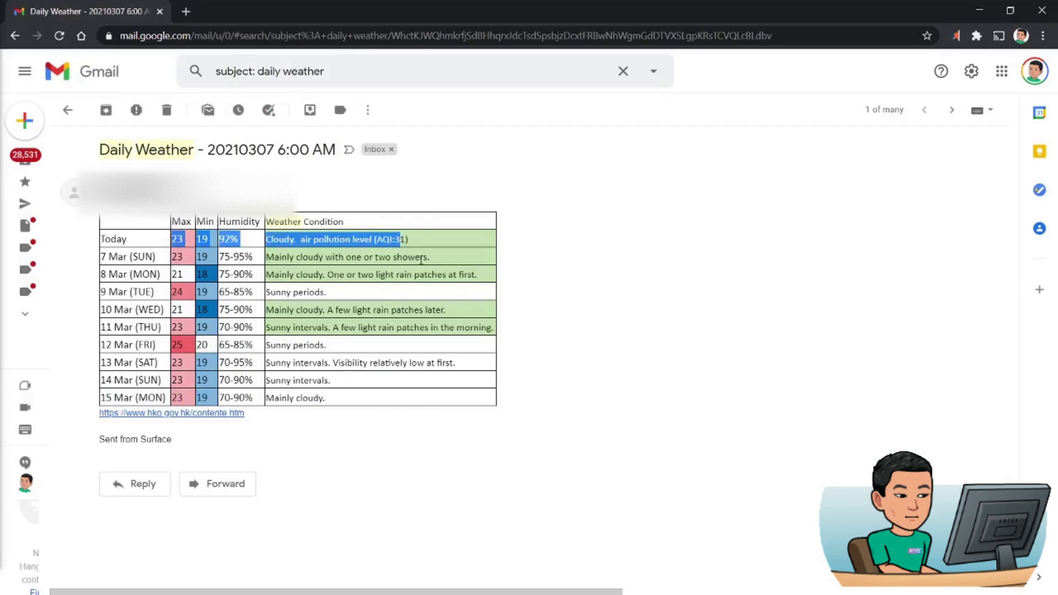
pyautogui.click(421, 260)
pyautogui.moveTo(314, 227); pyautogui.dragTo(358, 308)
pyautogui.click(357, 307)
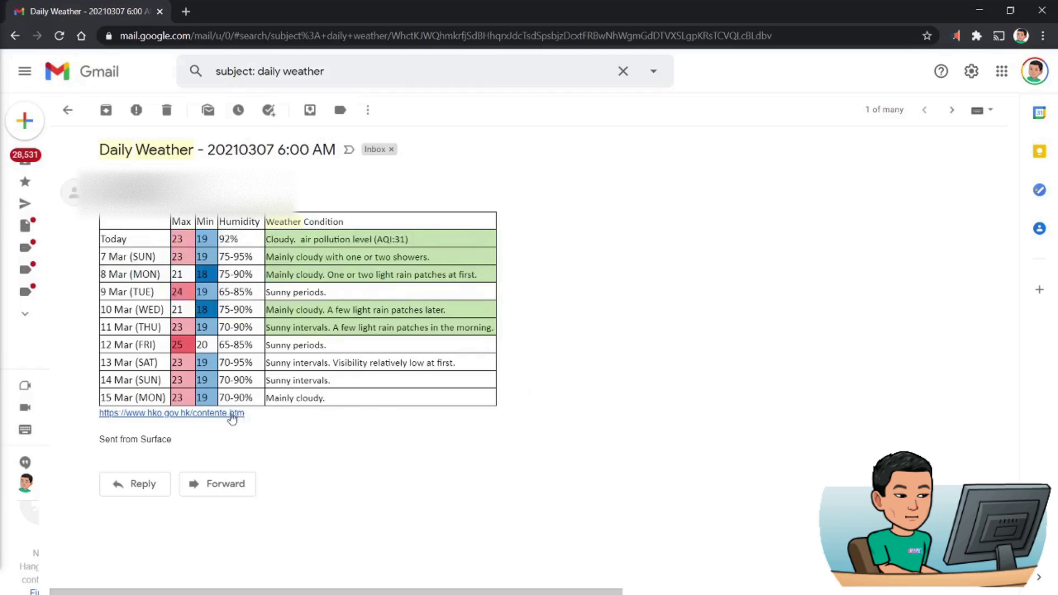
# Open the hko.gov.hk source link, then return to the email and highlight the whole table
pyautogui.click(200, 414)
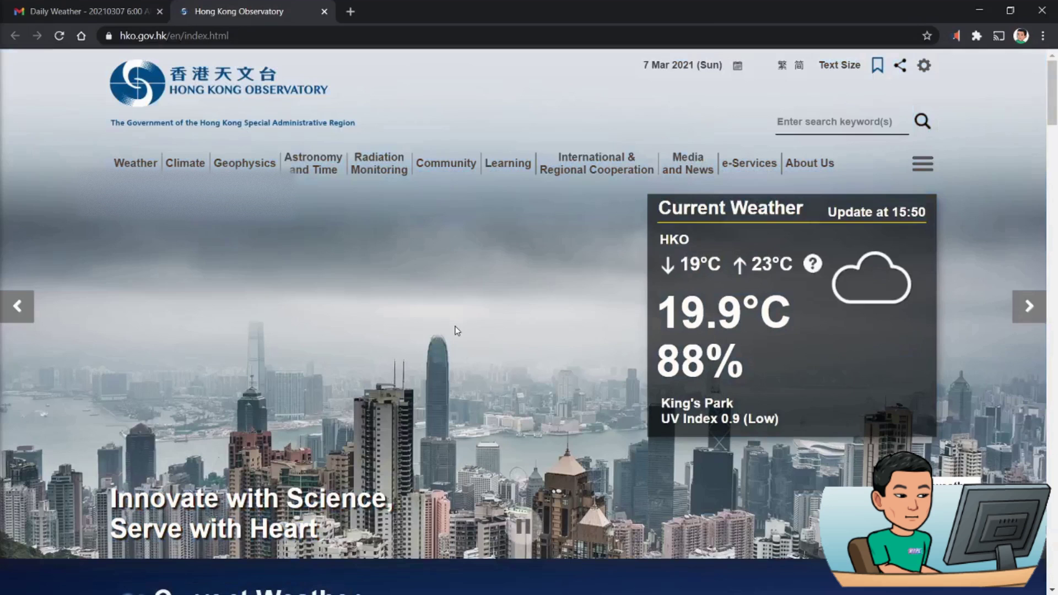
pyautogui.click(96, 17)
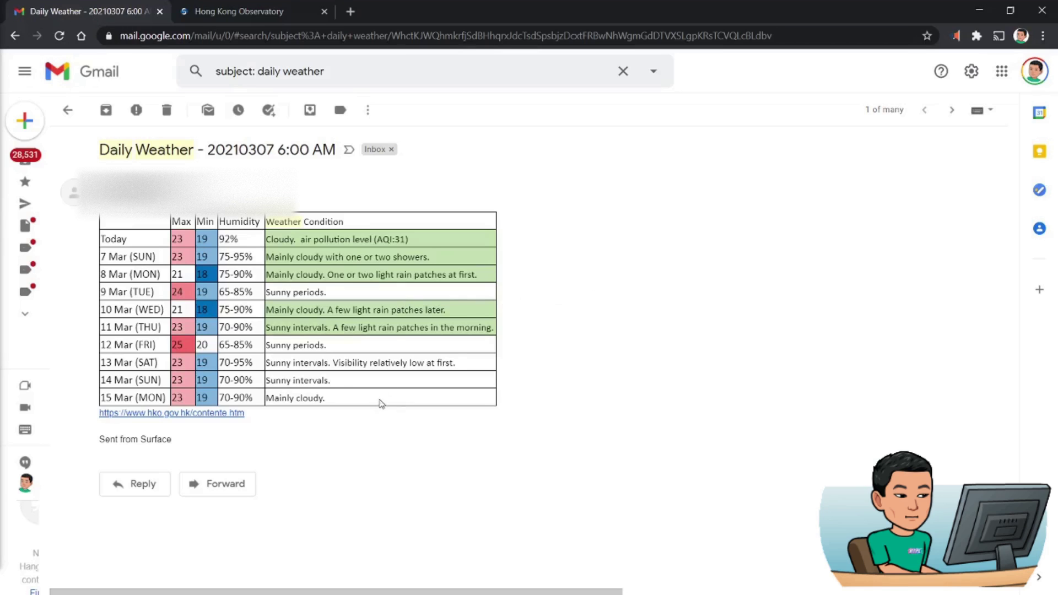
pyautogui.moveTo(382, 403); pyautogui.dragTo(149, 222)
pyautogui.click(666, 404)
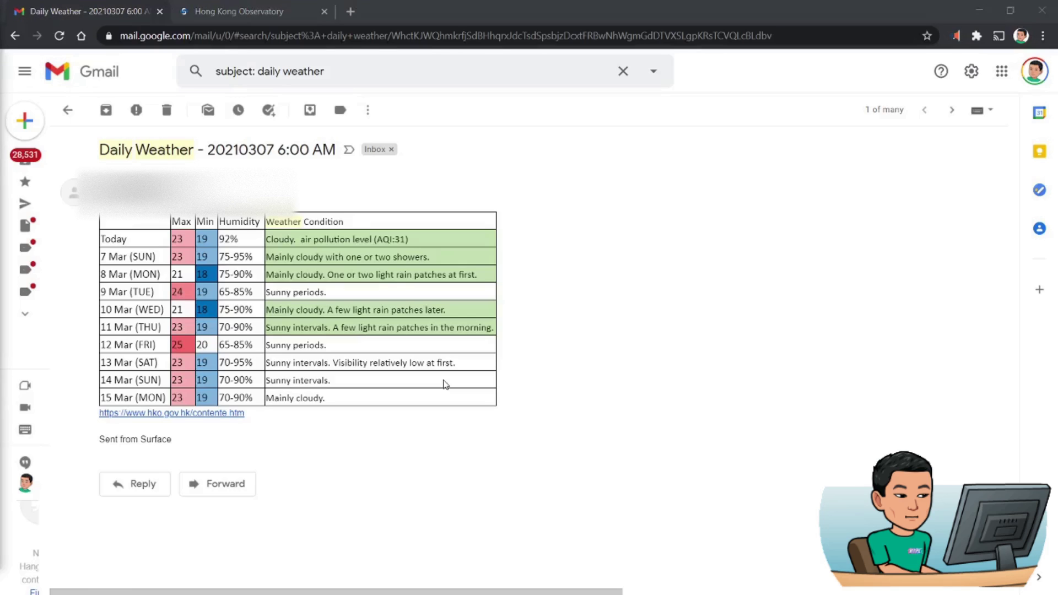
# Zoom the SciTE editor out two steps and delete 'Windows' so the note reads 'Start > Task Scheduler'
pyautogui.hotkey('alt', 'Tab')
pyautogui.click(471, 319)
pyautogui.hotkey('ctrl', '-')
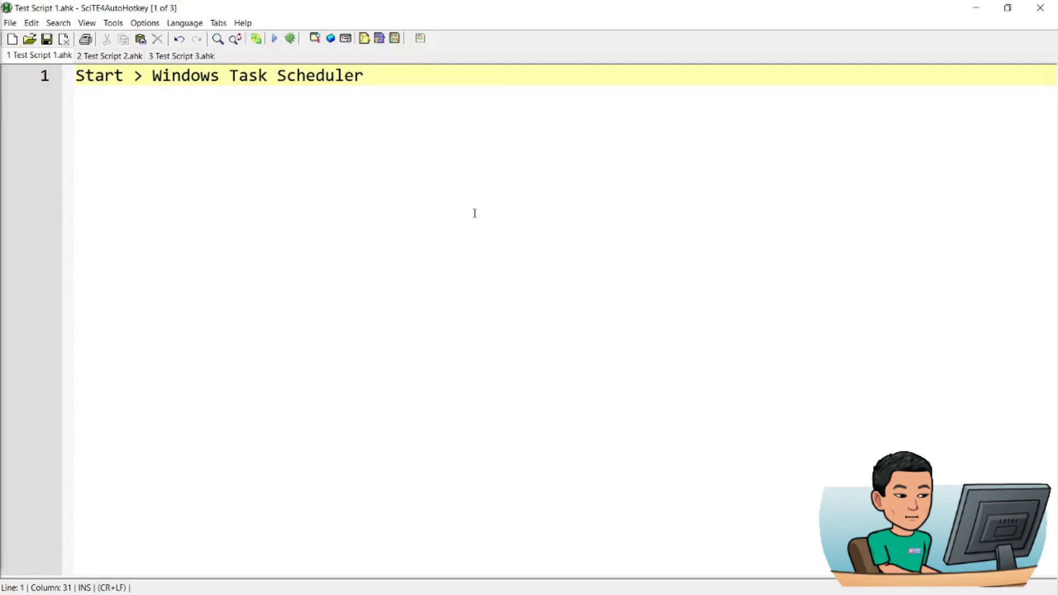
pyautogui.hotkey('ctrl', '-')
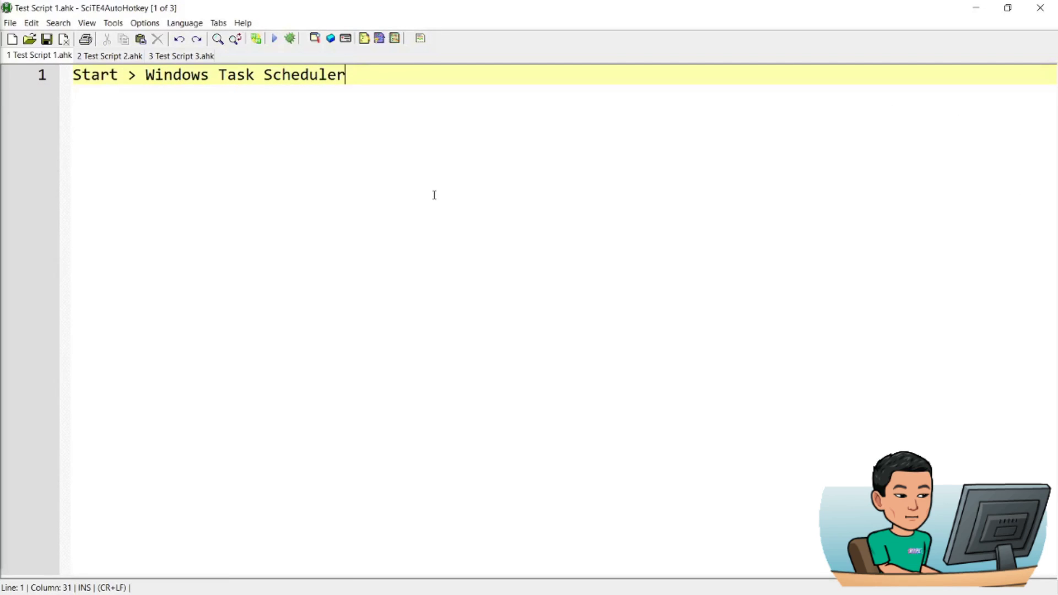
pyautogui.doubleClick(163, 76)
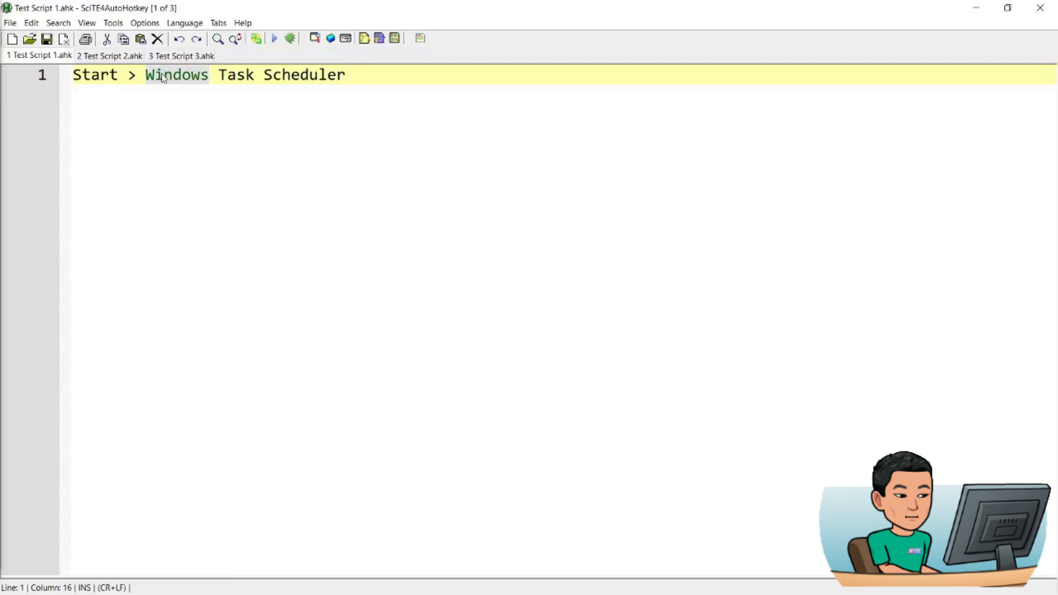
pyautogui.press('Delete')
pyautogui.press('Delete')
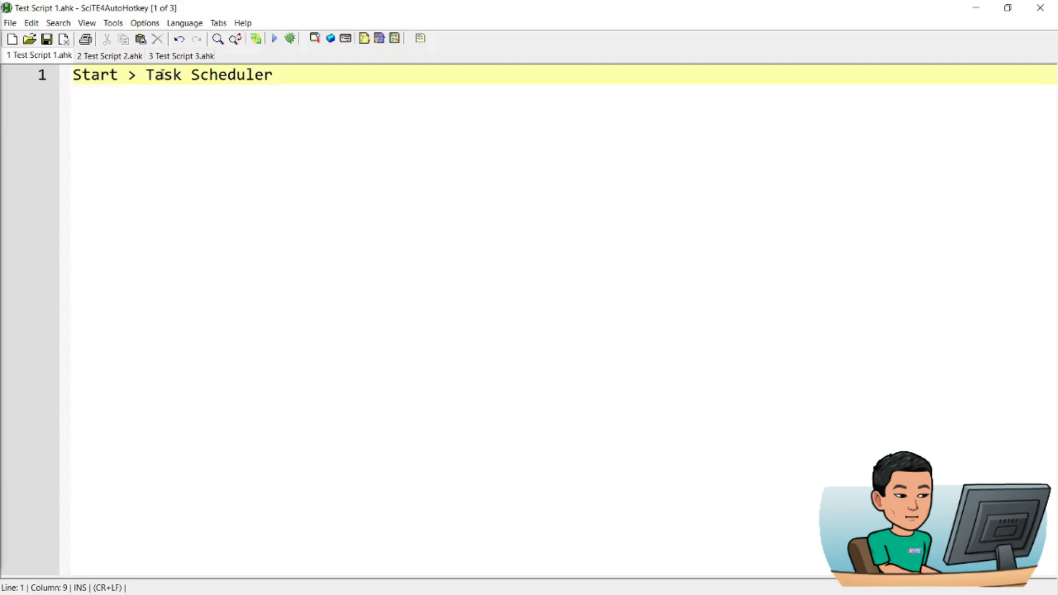
pyautogui.press('super')
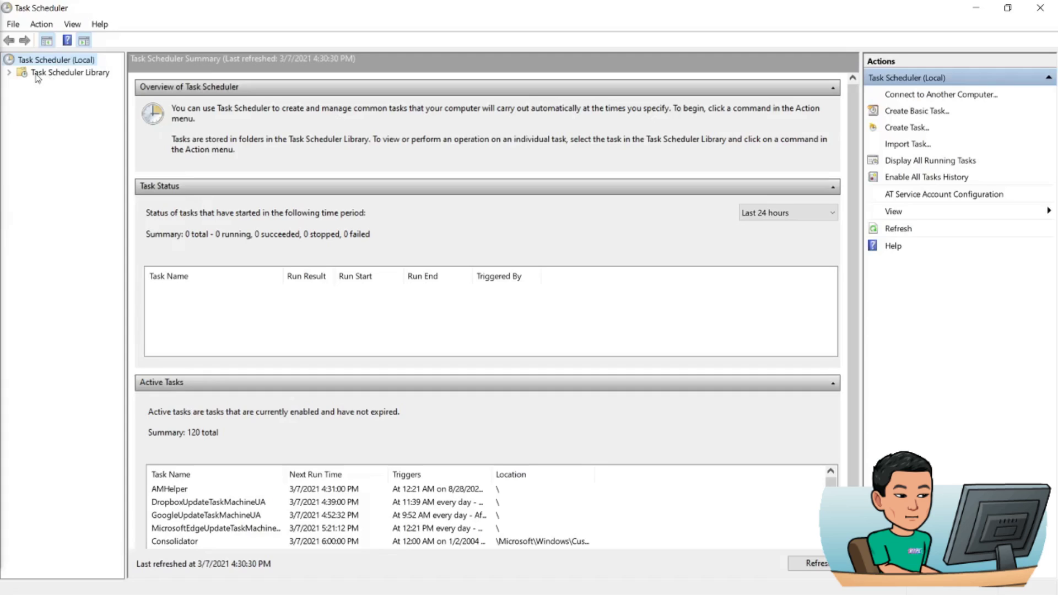
# Show the tasks in the Task Scheduler Library
pyautogui.click(36, 75)
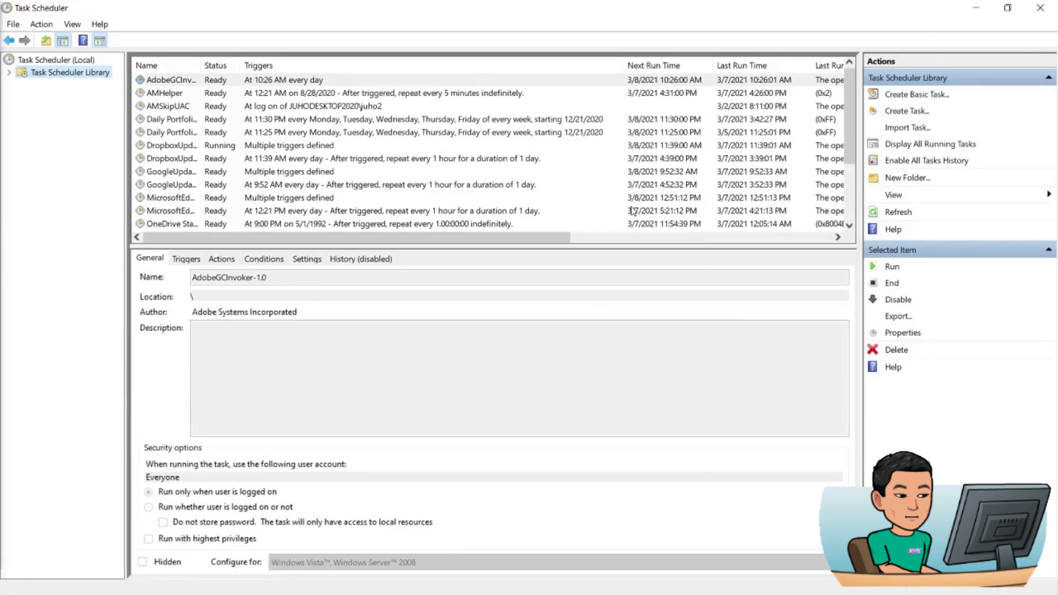
# Create a basic task named 'My Custom Task' and give it a Daily trigger instead of One time
pyautogui.click(924, 101)
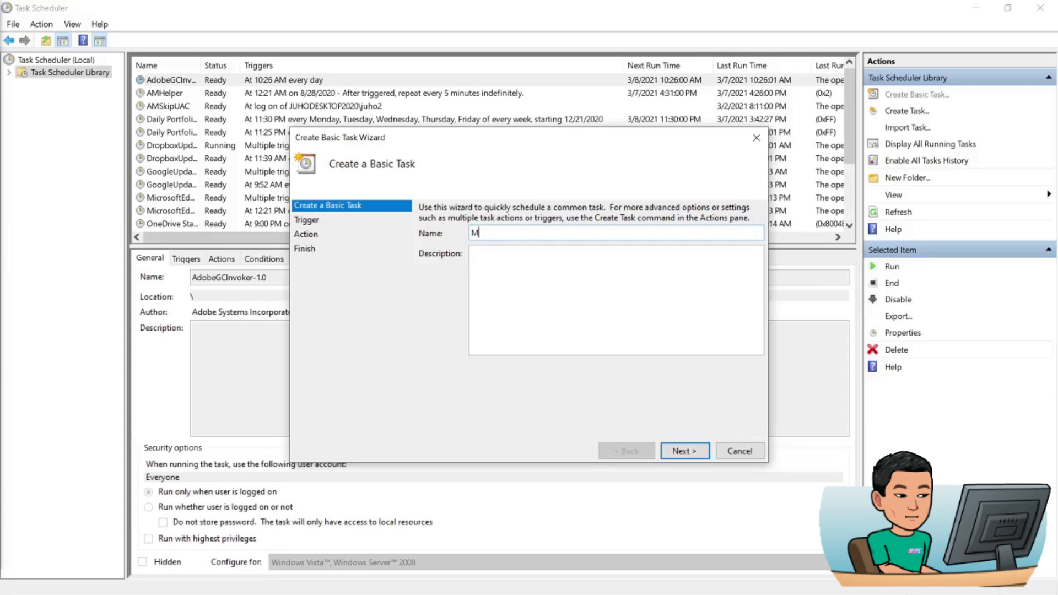
pyautogui.write('y Custom Task')
pyautogui.click(682, 458)
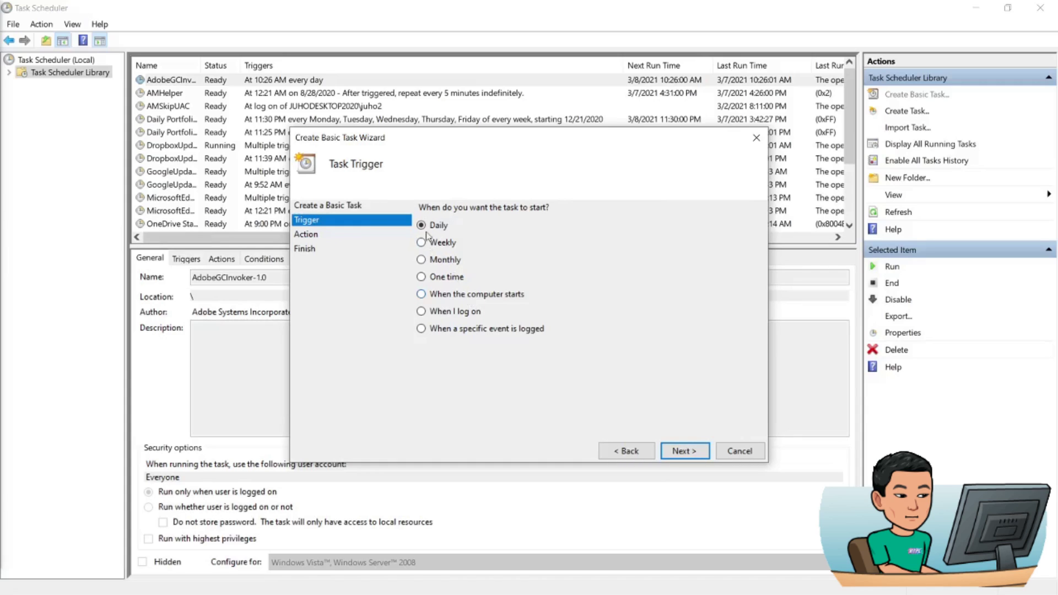
pyautogui.click(442, 284)
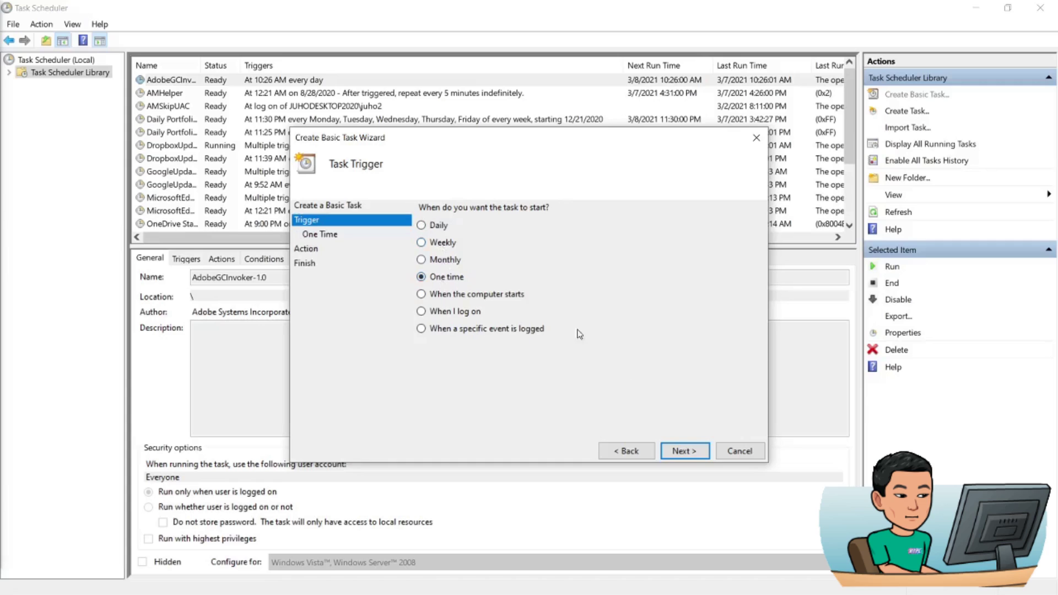
pyautogui.click(681, 450)
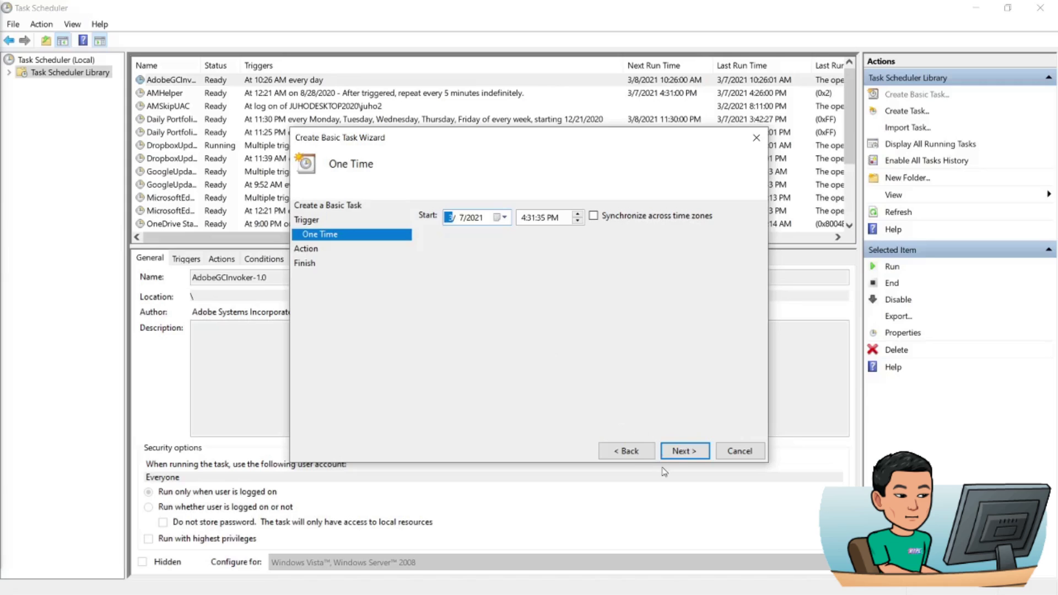
pyautogui.click(627, 451)
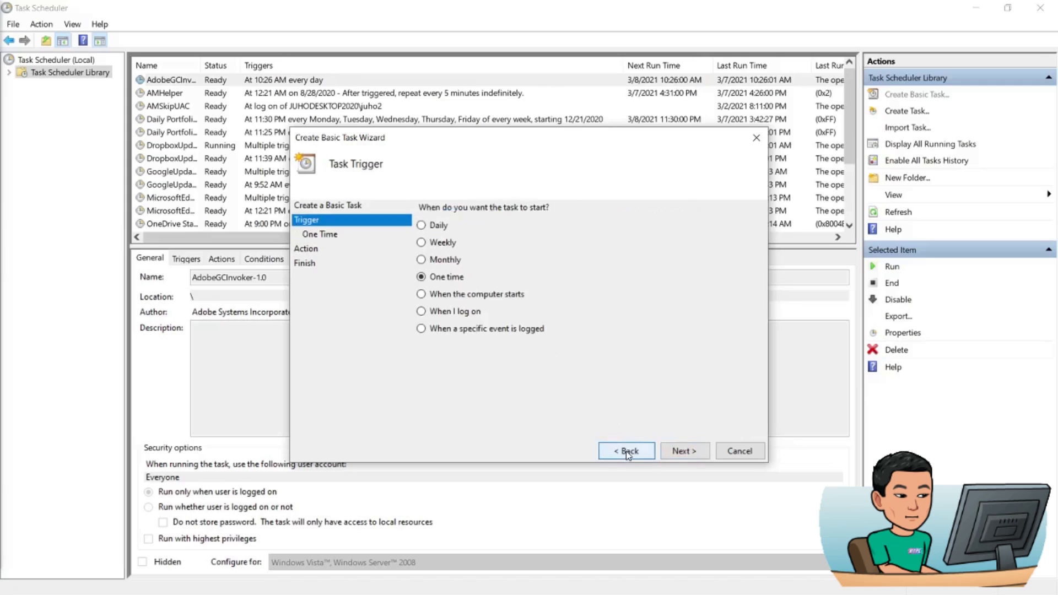
pyautogui.click(437, 226)
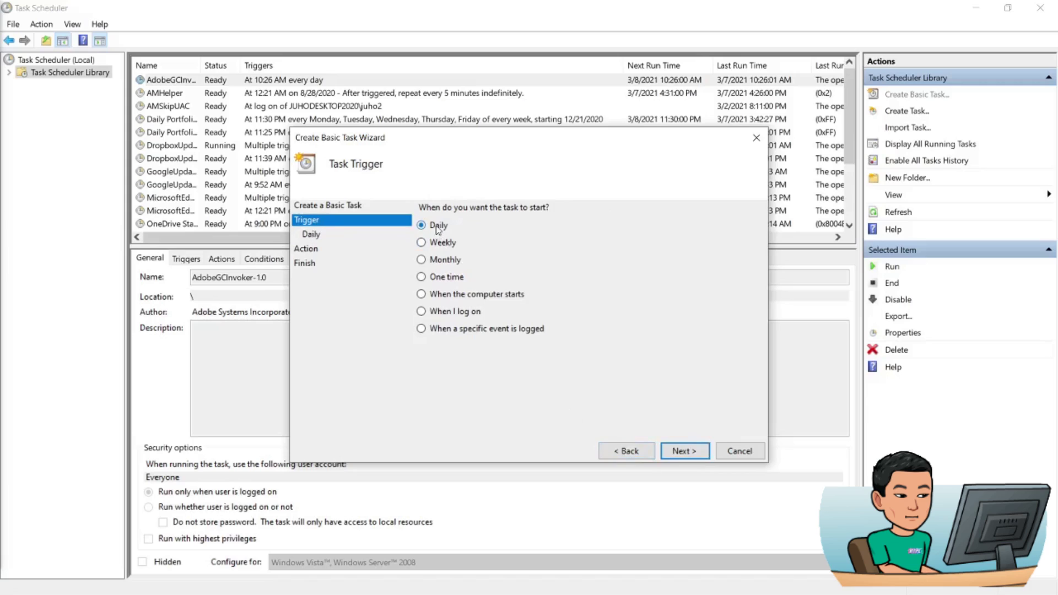
# Set the daily schedule to recur every 3 days with start hour 5
pyautogui.click(684, 451)
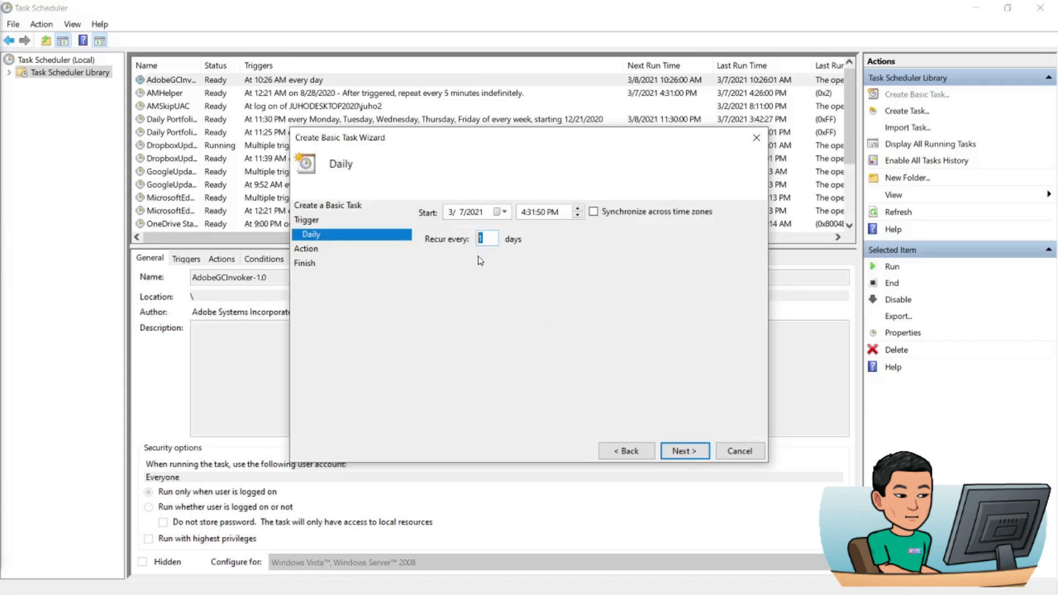
pyautogui.write('3')
pyautogui.click(537, 215)
pyautogui.write('5')
# Keep 'Start a program' as the action and browse for the script to run
pyautogui.click(682, 453)
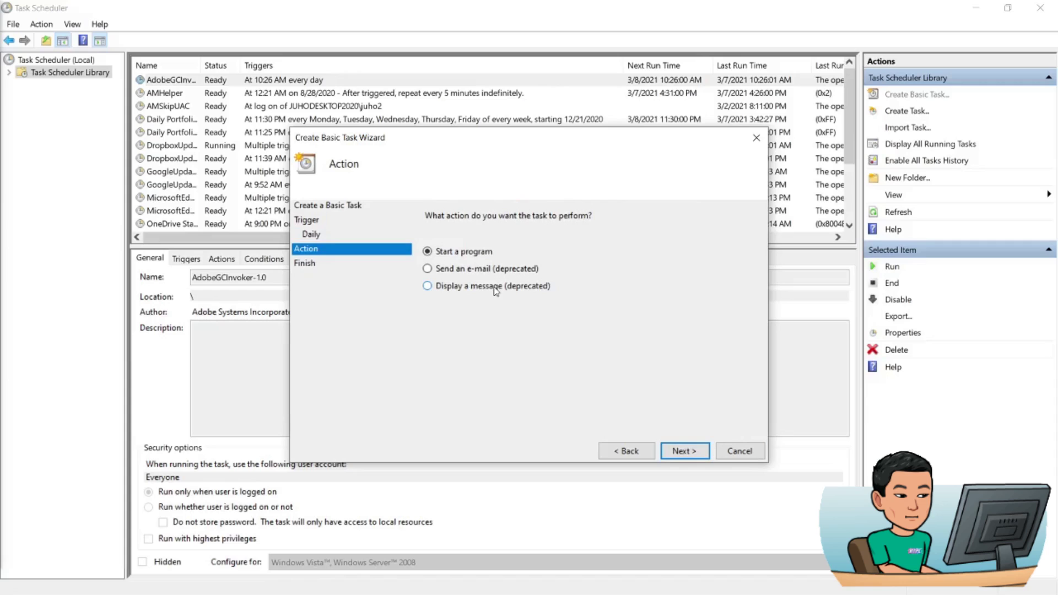
pyautogui.click(688, 452)
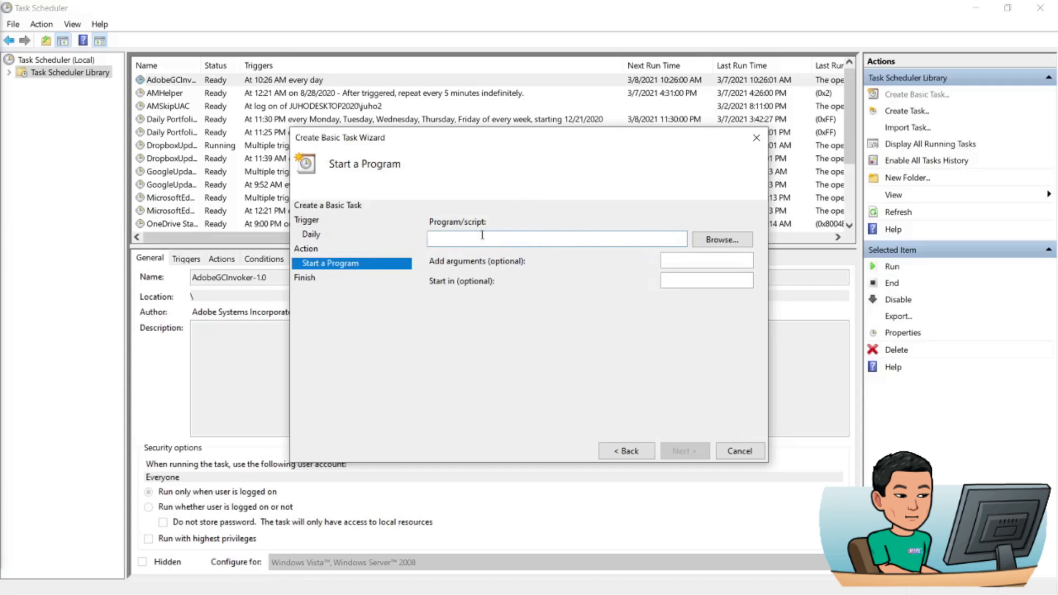
pyautogui.click(726, 246)
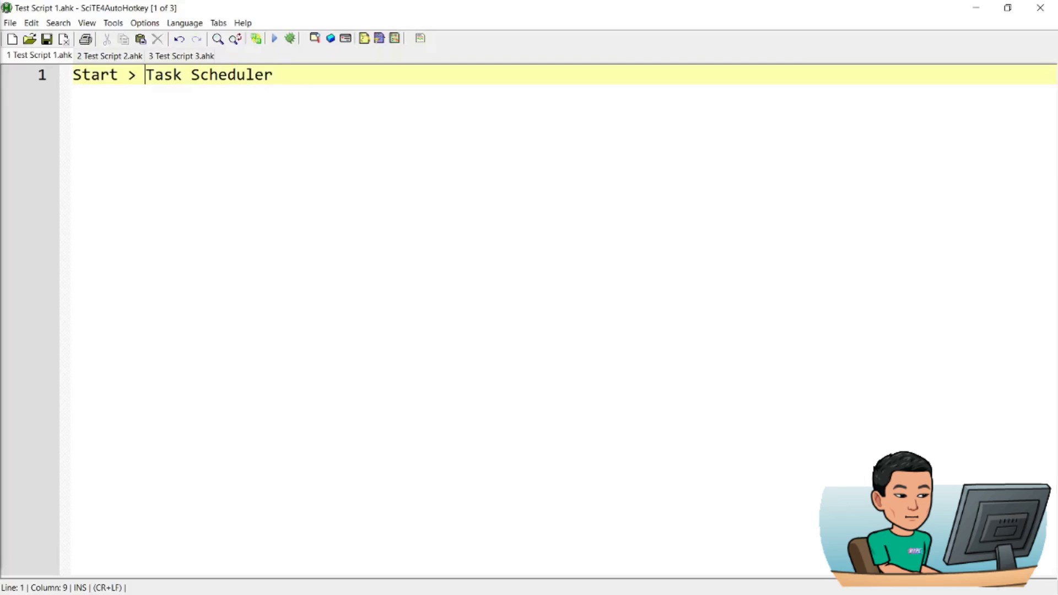
# Replace Test Script 1.ahk's contents with 'msgbox hello' and save it
pyautogui.hotkey('ctrl', 'a')
pyautogui.press('BackSpace')
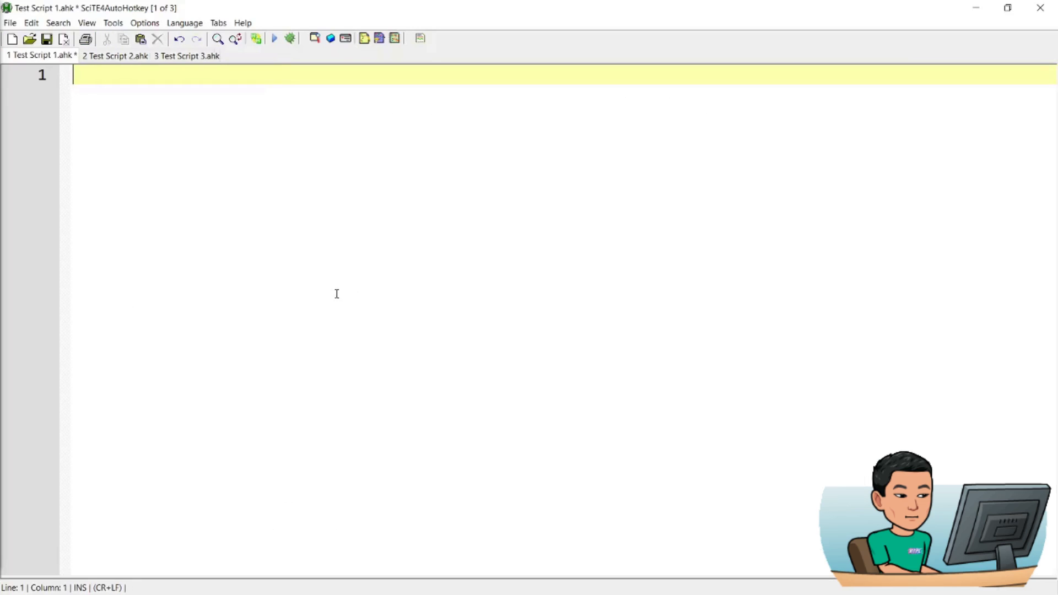
pyautogui.write('msgbox ')
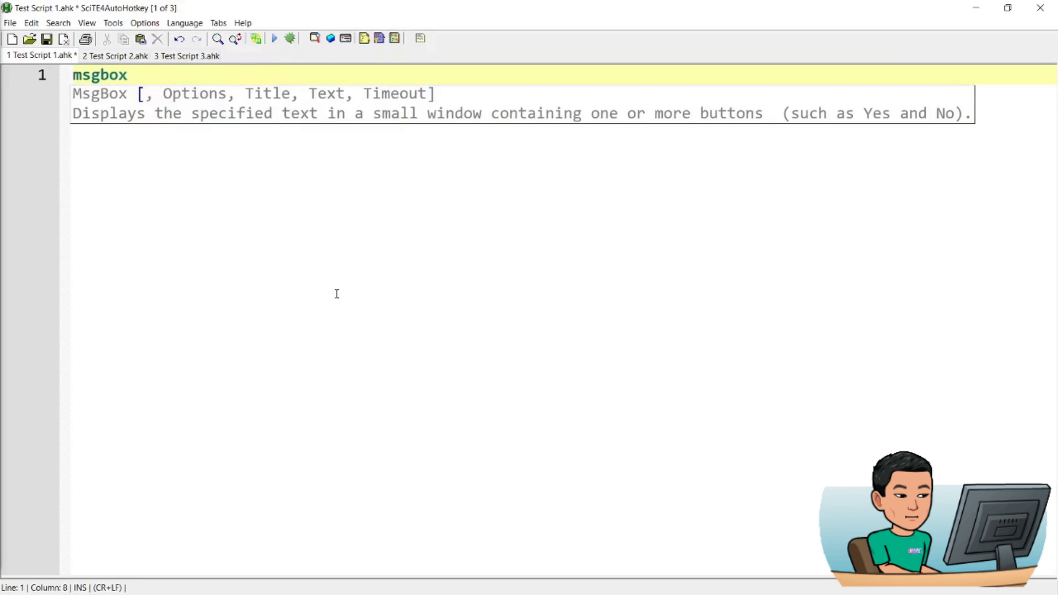
pyautogui.write('hello')
pyautogui.hotkey('ctrl', 's')
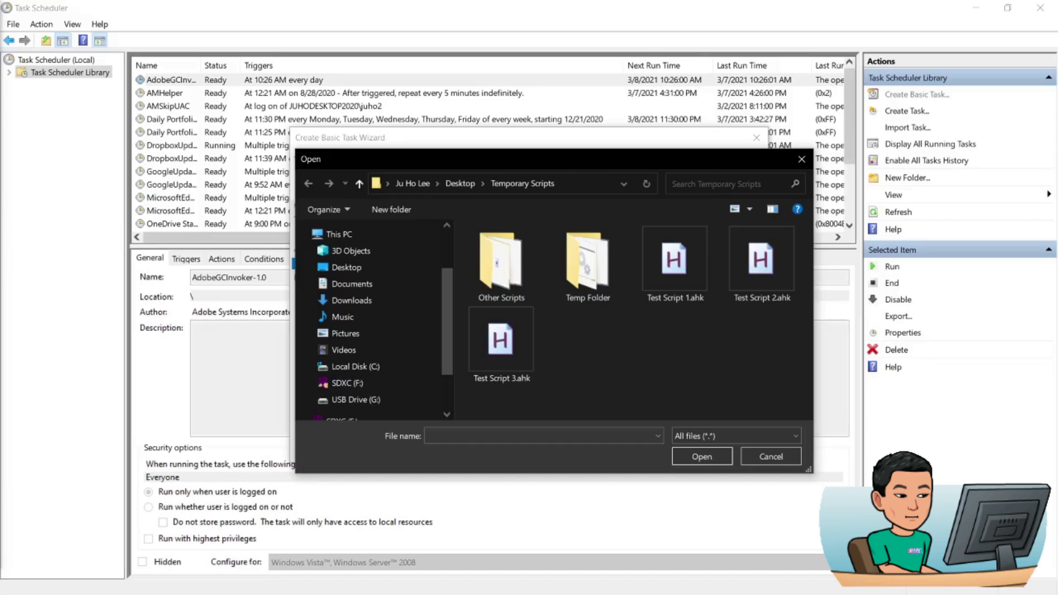
# Choose Test Script 1.ahk as the program and finish the wizard
pyautogui.click(707, 298)
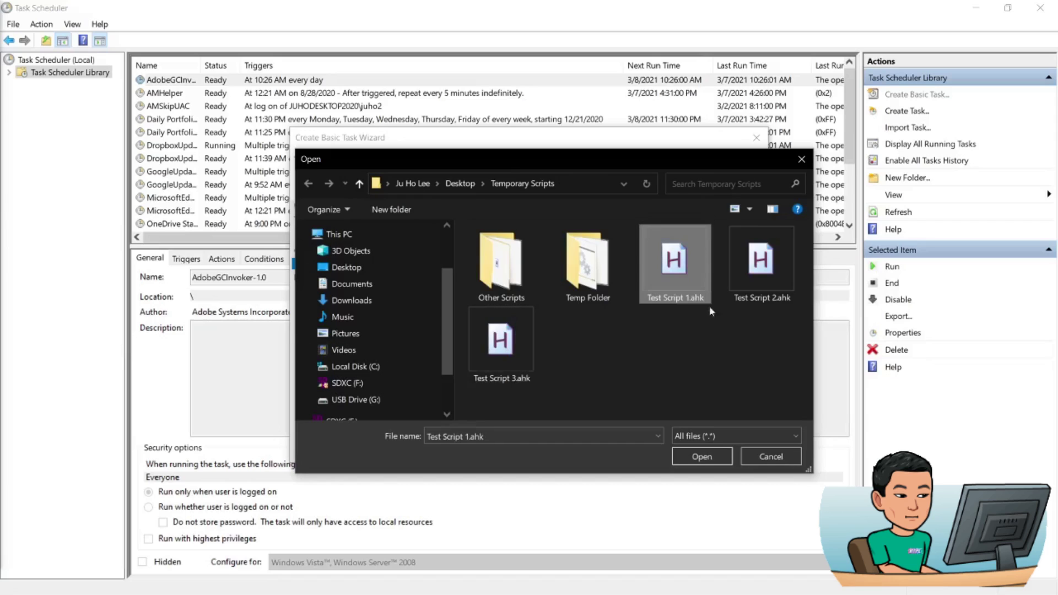
pyautogui.click(703, 457)
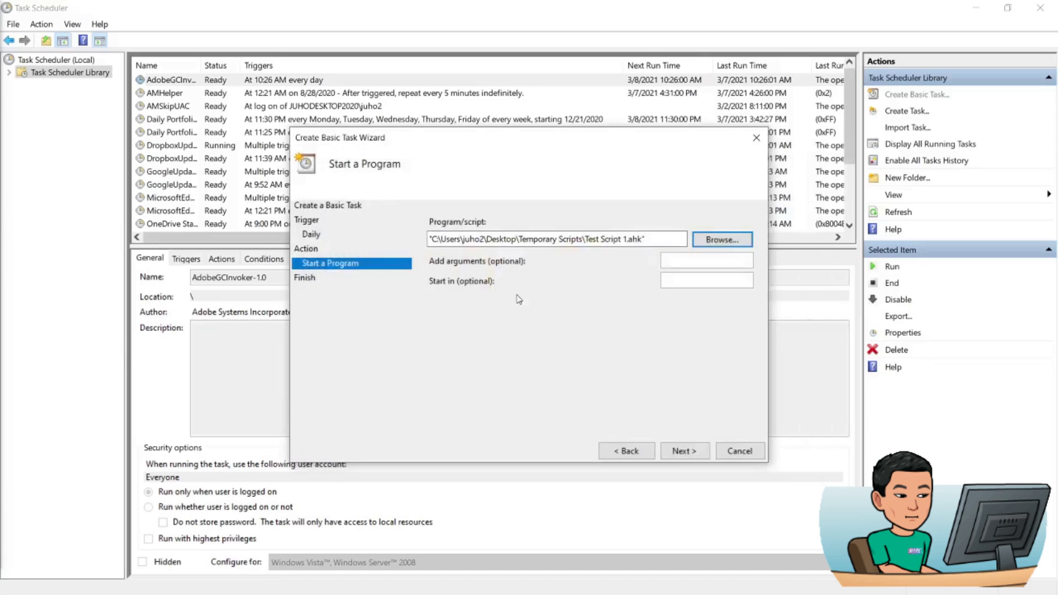
pyautogui.click(685, 451)
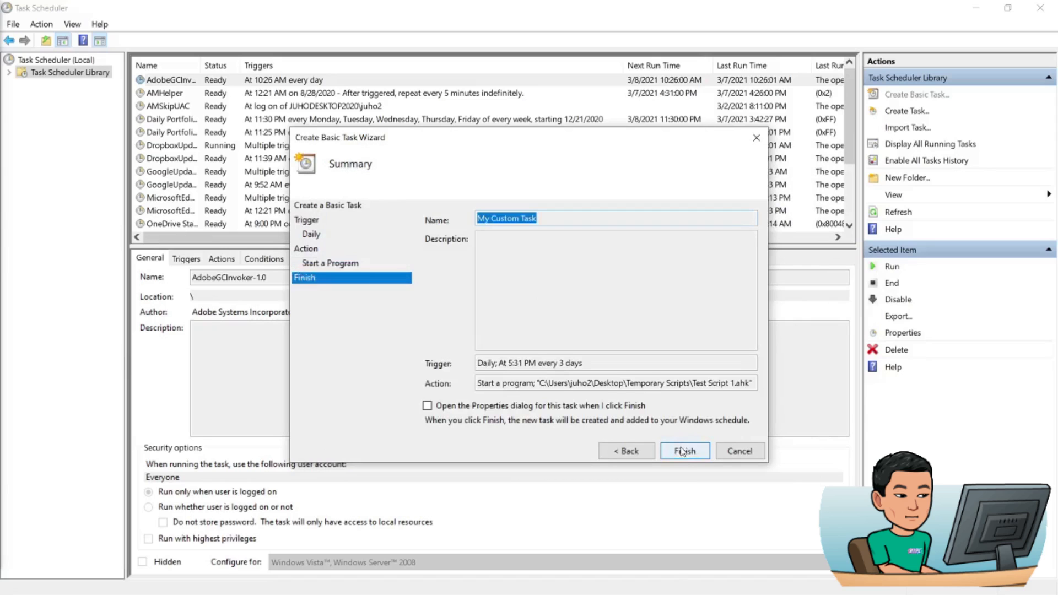
pyautogui.click(686, 454)
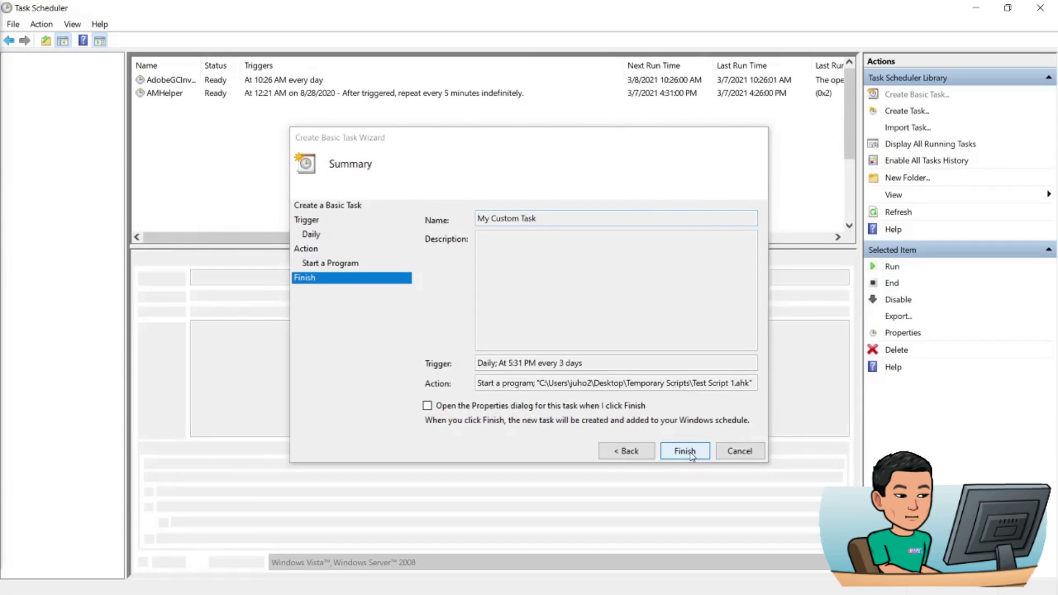
# Select My Custom Task in the library and widen the Name column
pyautogui.scroll(-2, 331, 182)
pyautogui.click(188, 145)
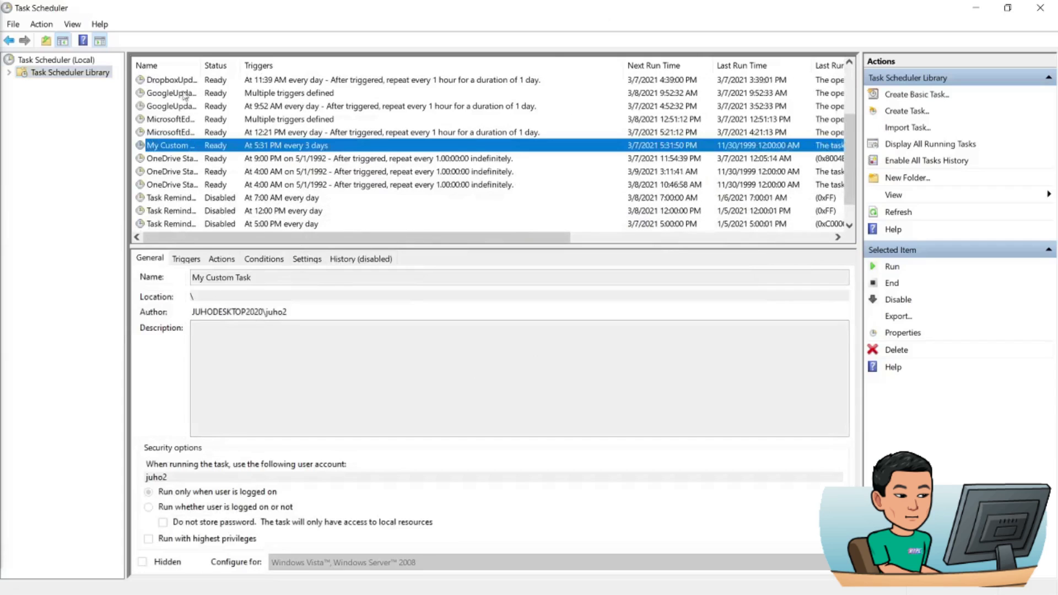
pyautogui.doubleClick(200, 65)
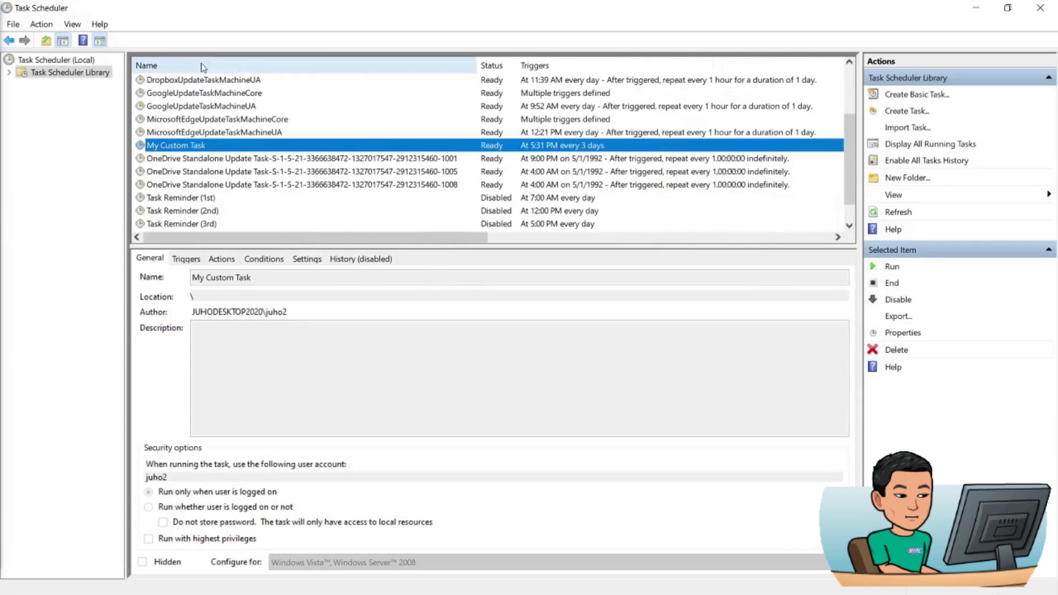
# Run My Custom Task now and dismiss the 'How do you want to open this file?' prompt
pyautogui.click(896, 270)
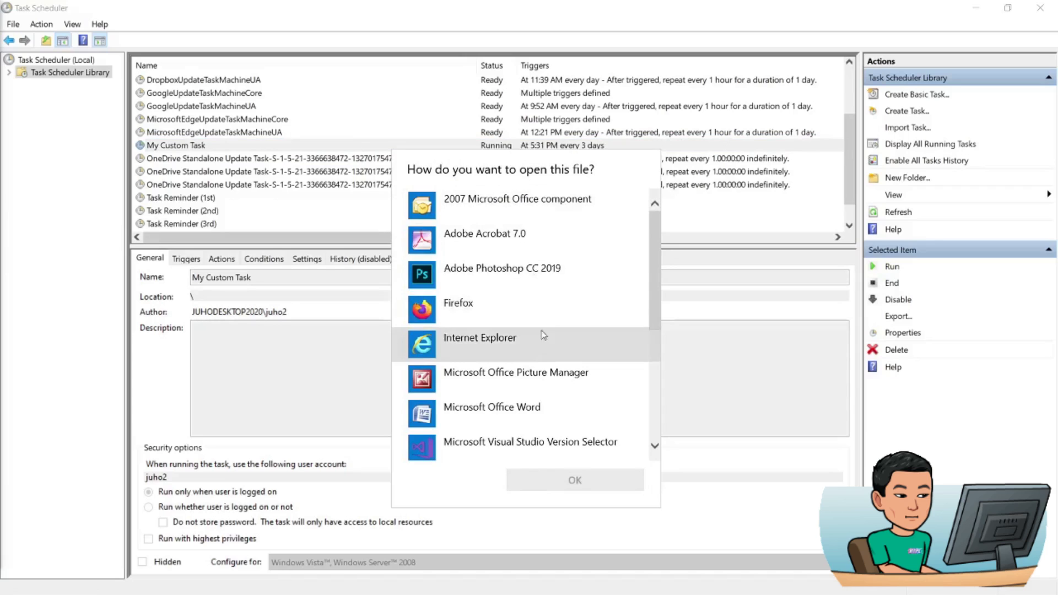
pyautogui.scroll(-1, 544, 340)
pyautogui.scroll(-4, 544, 340)
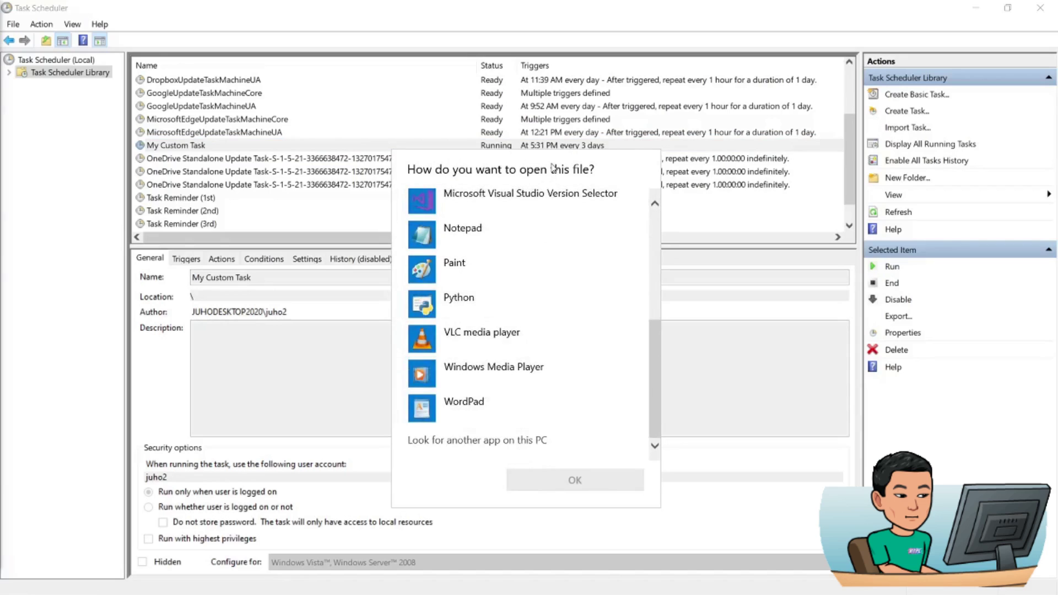
pyautogui.press('Escape')
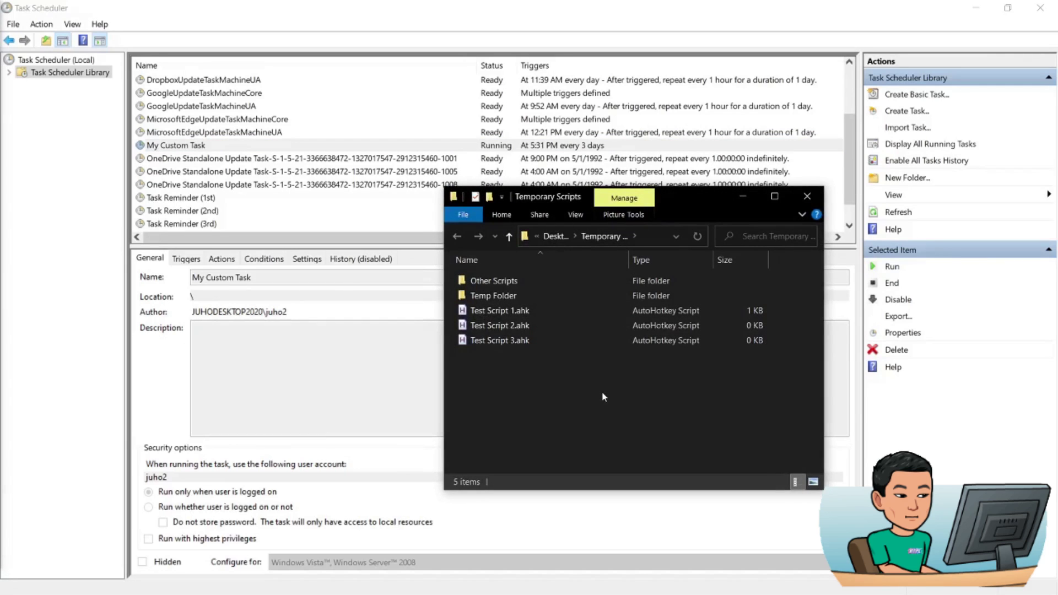
pyautogui.click(476, 310)
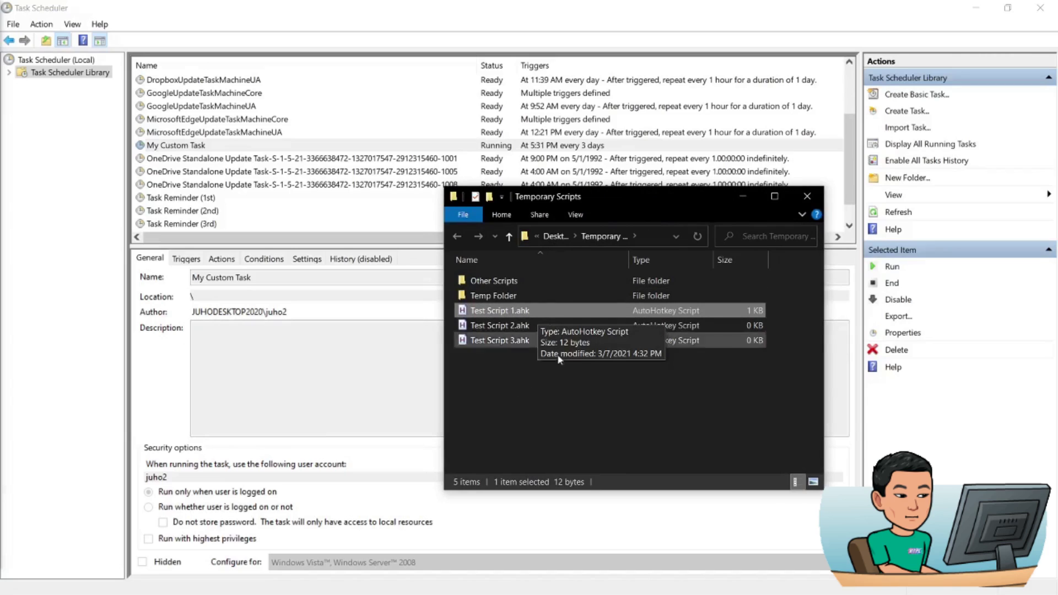
pyautogui.click(601, 391)
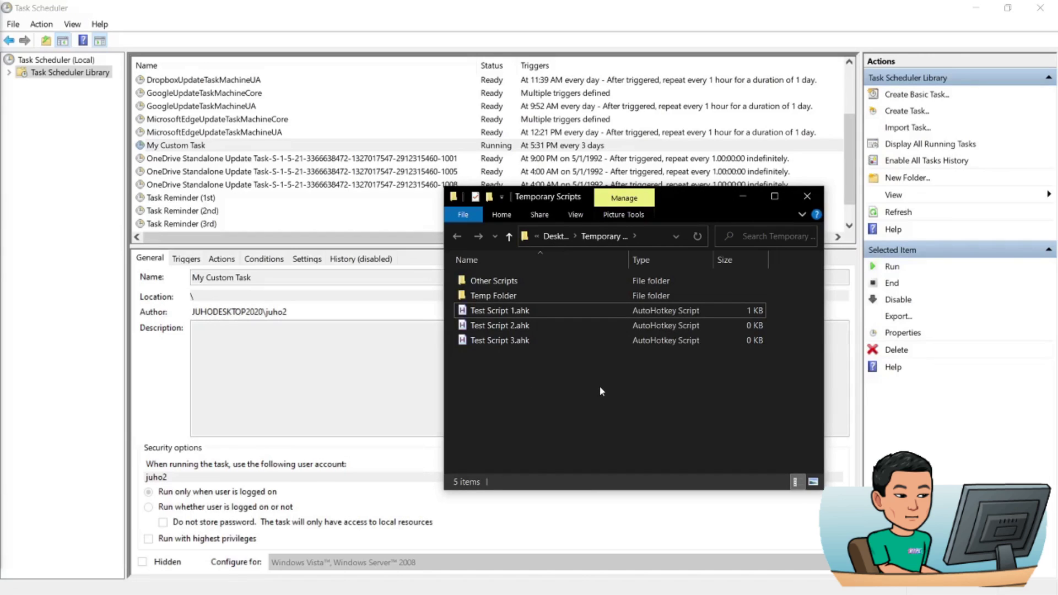
pyautogui.click(553, 310)
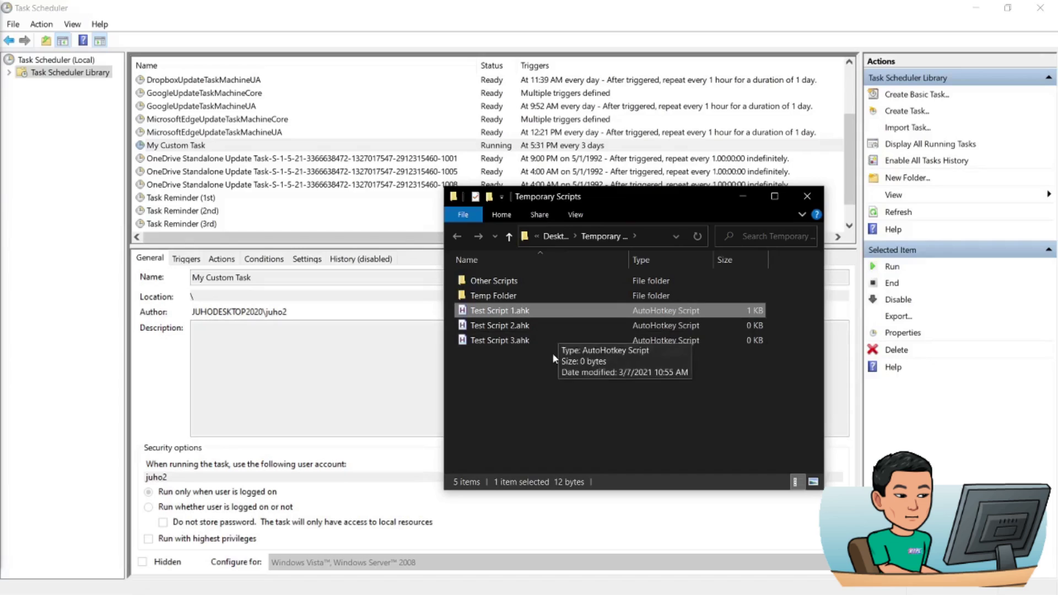
pyautogui.click(595, 395)
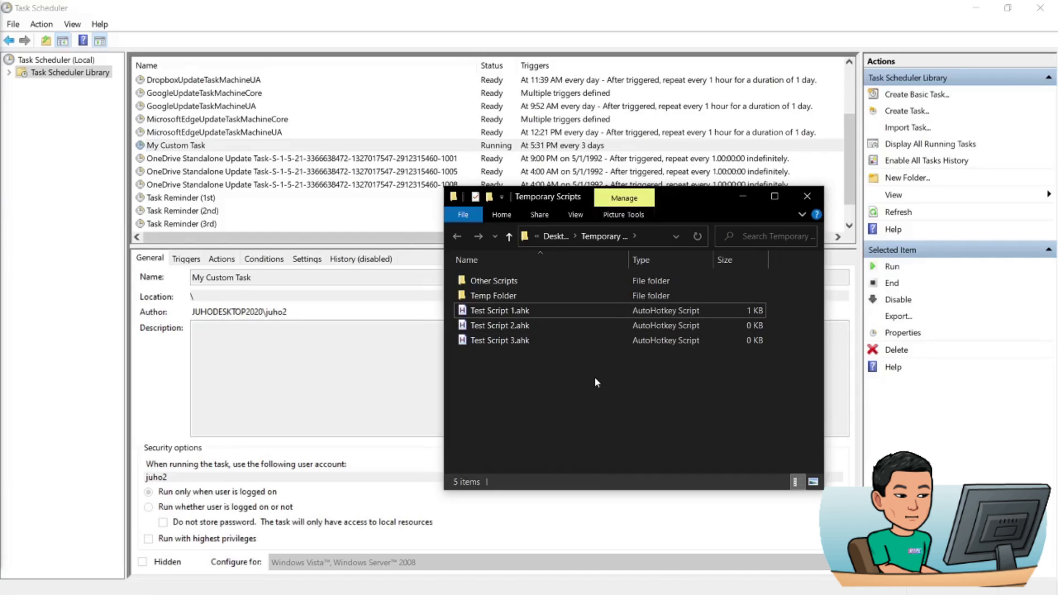
# Create a new text document in the Temporary Scripts folder
pyautogui.rightClick(595, 378)
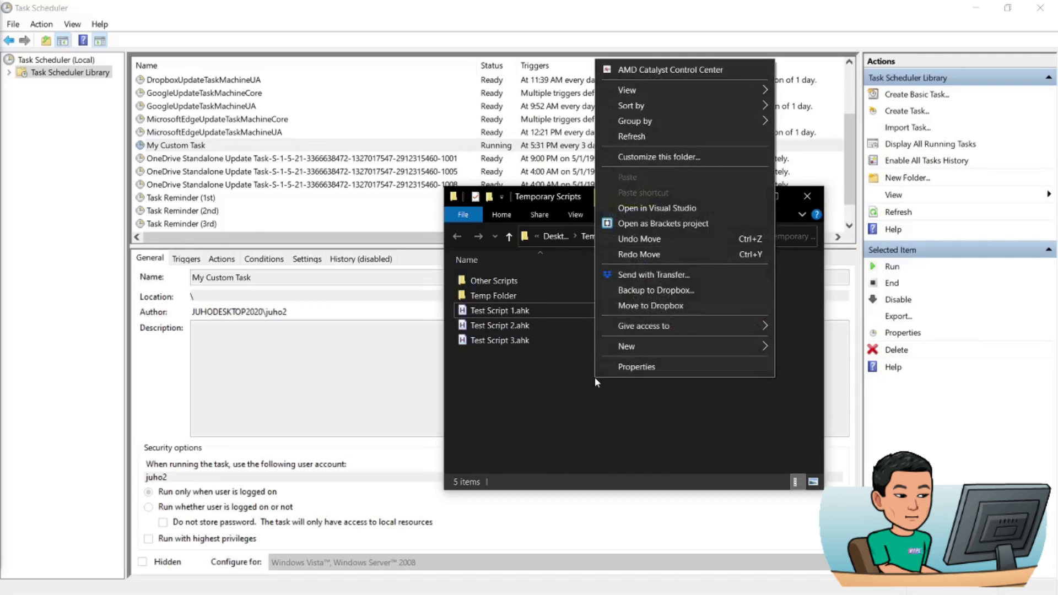
pyautogui.press('w')
pyautogui.press('Down')
pyautogui.press('Down')
pyautogui.press('Down')
pyautogui.press('Down')
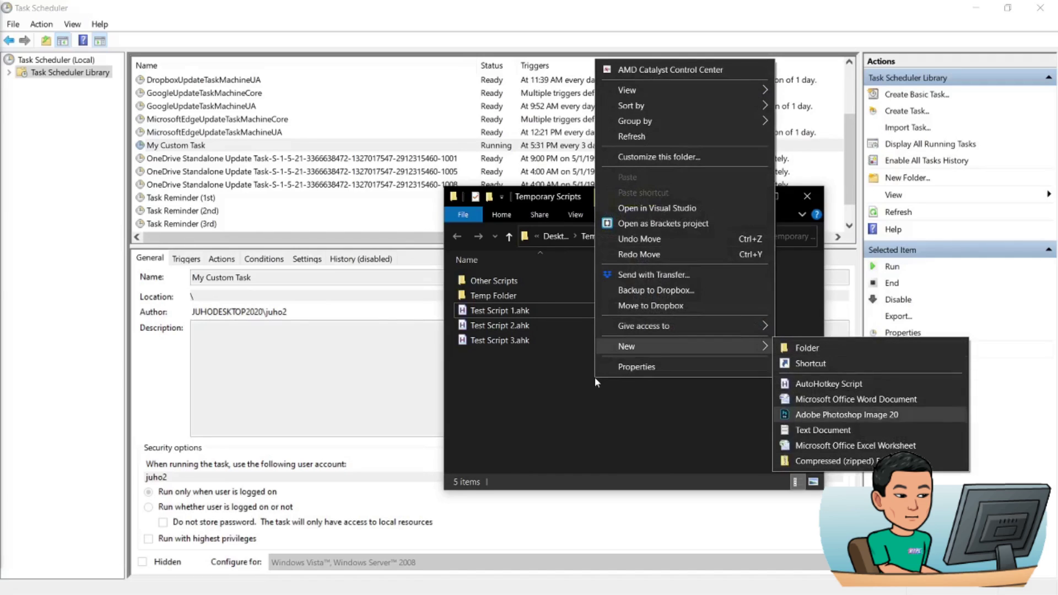
pyautogui.press('Down')
pyautogui.press('Down')
pyautogui.press('Up')
pyautogui.press('Return')
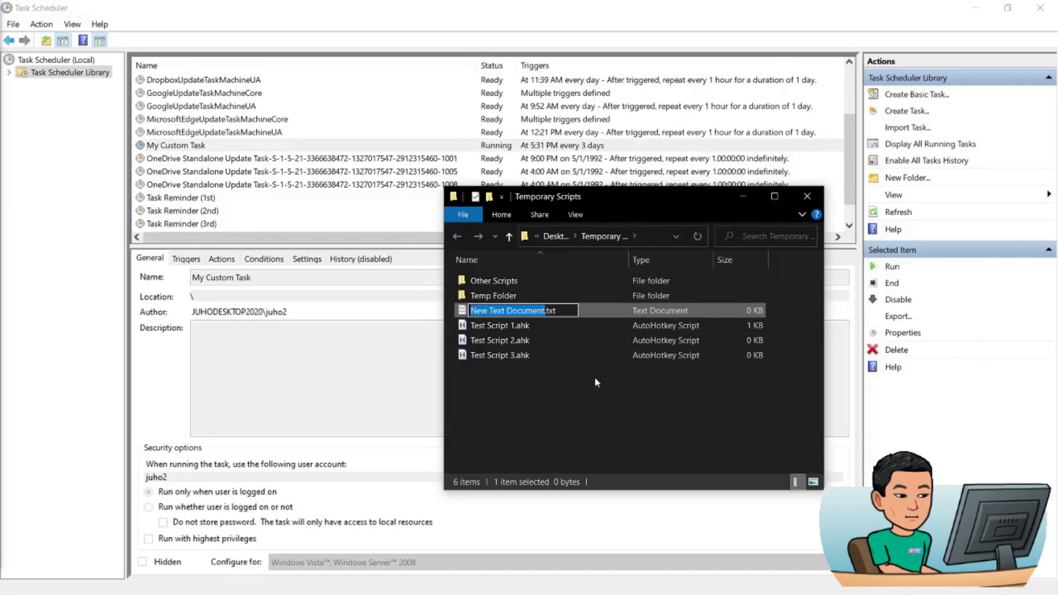
# Rename it to Test Script Batch File.bat, accepting the extension change
pyautogui.press('End')
pyautogui.press('BackSpace')
pyautogui.press('BackSpace')
pyautogui.press('BackSpace')
pyautogui.write('bat')
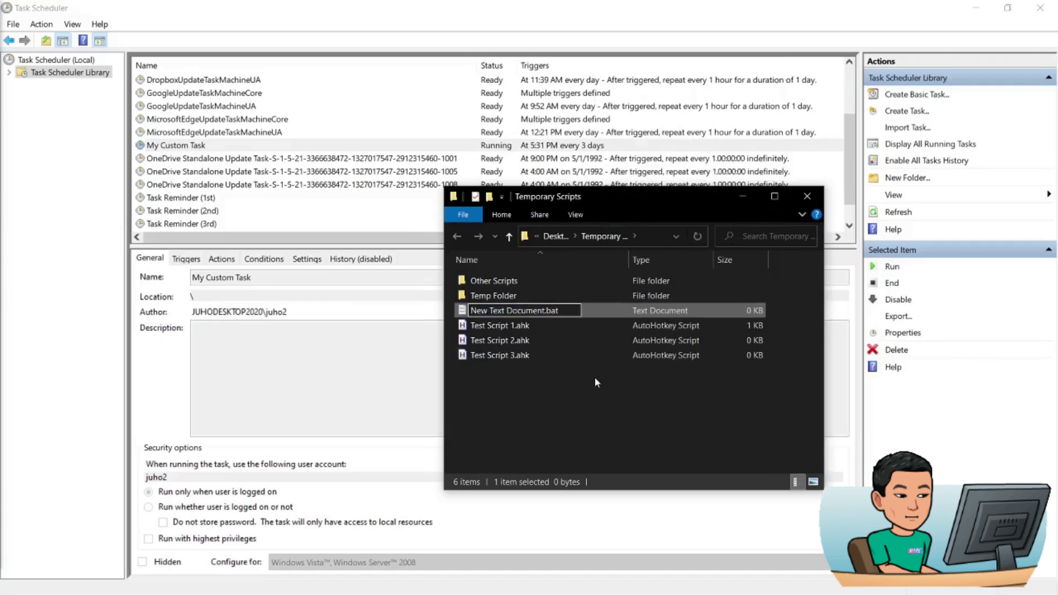
pyautogui.press('Left')
pyautogui.press('Left')
pyautogui.press('Left')
pyautogui.press('Left')
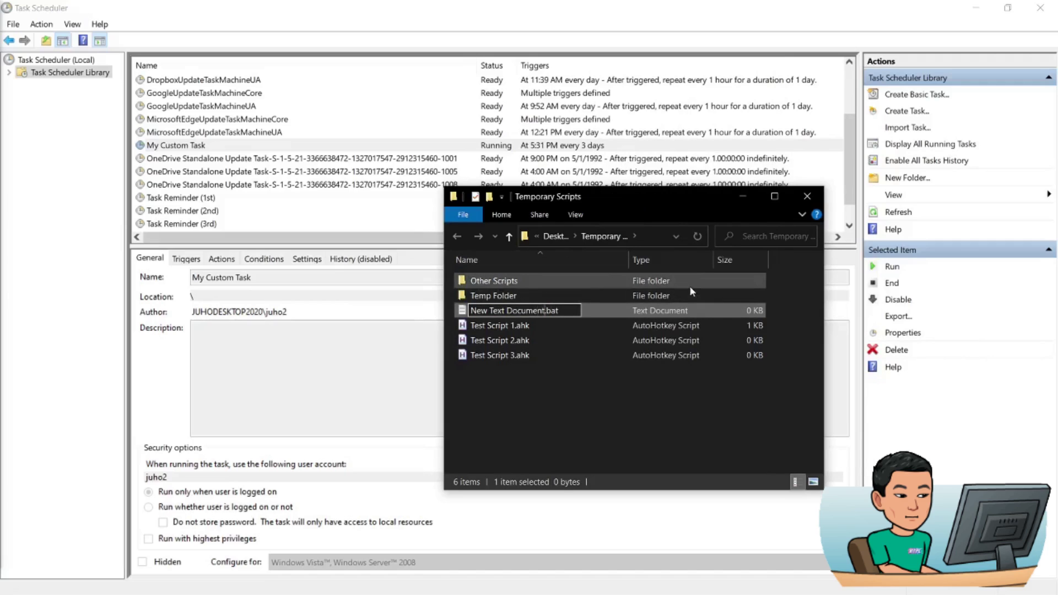
pyautogui.hotkey('ctrl', 'shift', 'Left')
pyautogui.hotkey('ctrl', 'shift', 'Left')
pyautogui.hotkey('ctrl', 'shift', 'Left')
pyautogui.write('Test')
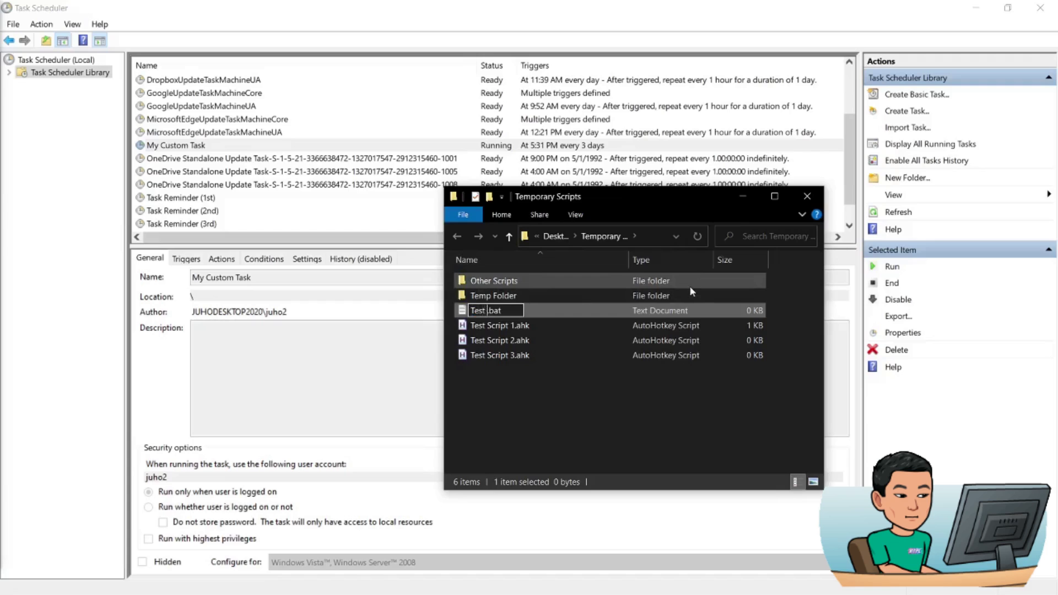
pyautogui.write(' Script Batch File')
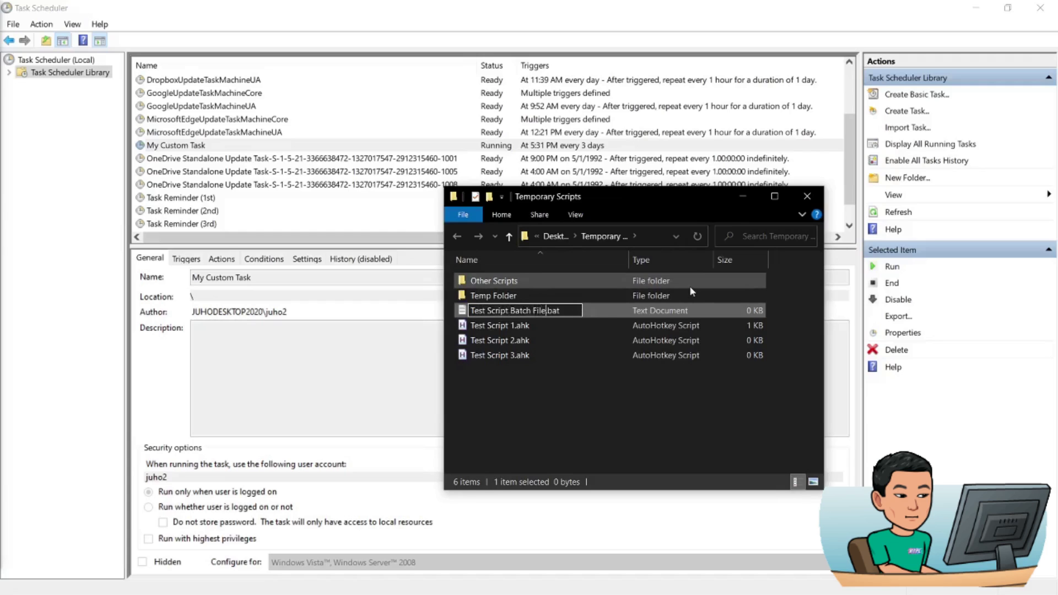
pyautogui.press('Return')
pyautogui.press('Return')
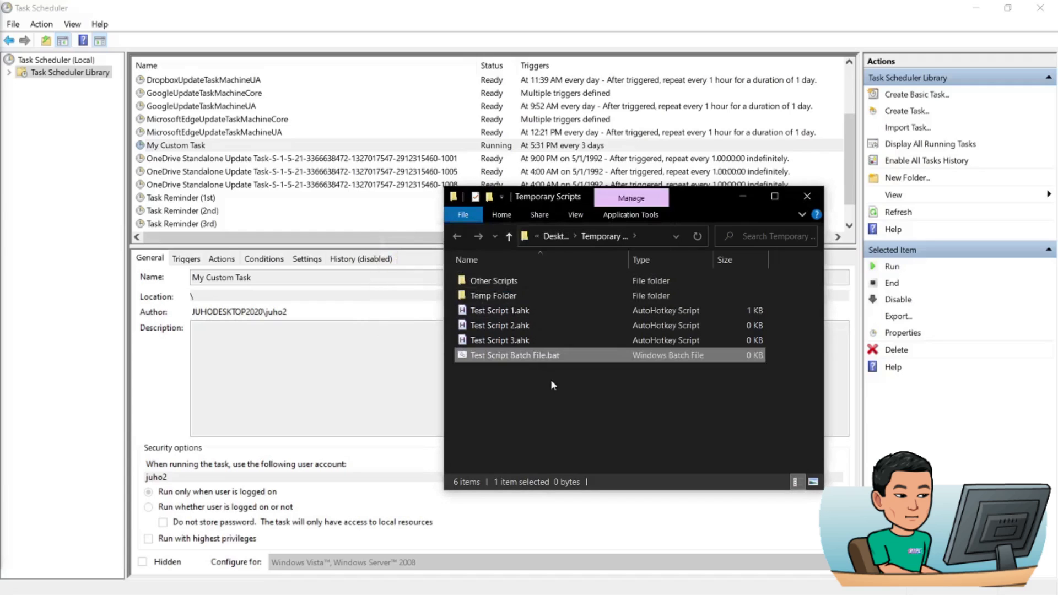
# Edit Test Script Batch File.bat in Notepad to read "Test Script 1.ahk", save, and close Notepad
pyautogui.doubleClick(548, 359)
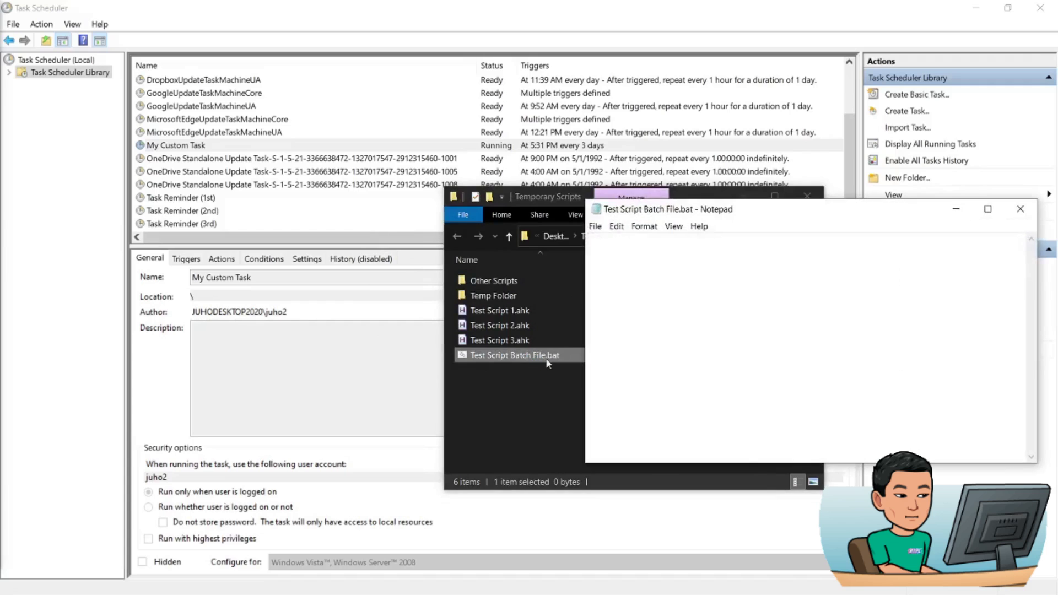
pyautogui.rightClick(545, 358)
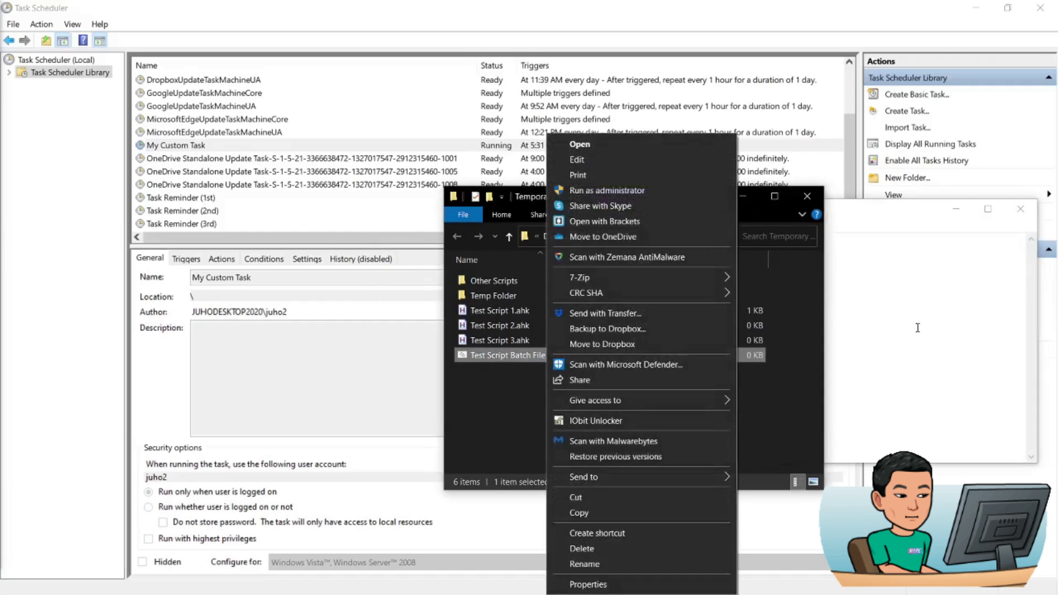
pyautogui.click(918, 328)
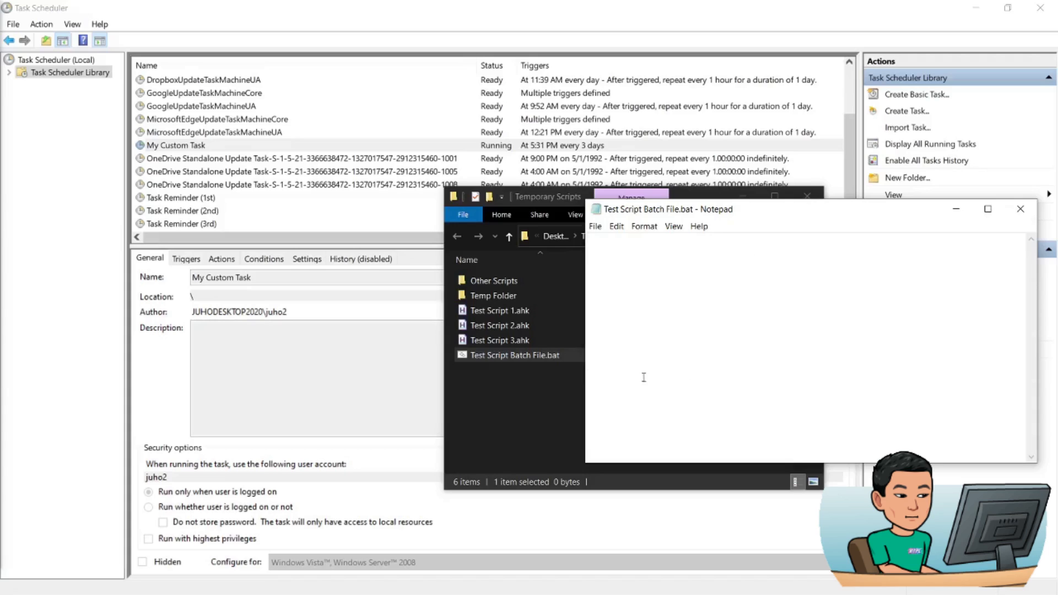
pyautogui.write('"')
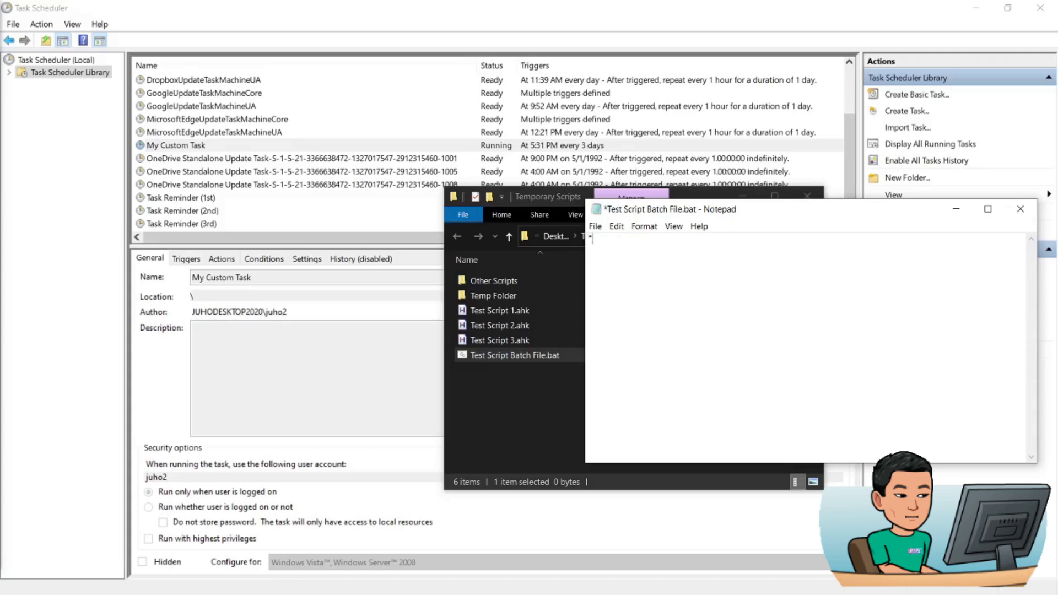
pyautogui.write('Test Script 1"ahk"')
pyautogui.hotkey('ctrl', 's')
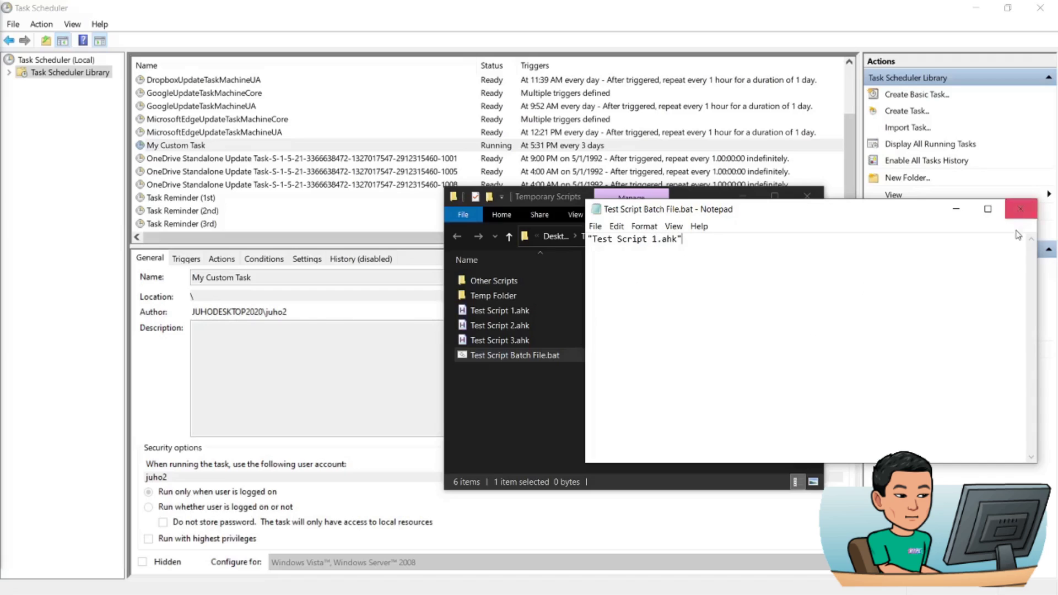
pyautogui.click(1021, 209)
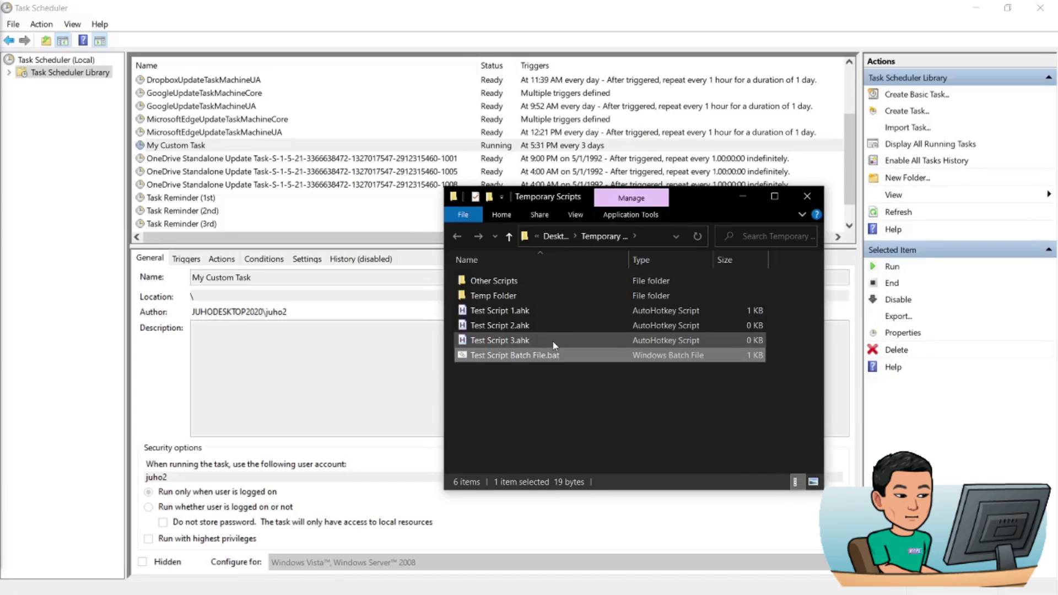
# Run the batch file as a test and dismiss its hello message
pyautogui.doubleClick(562, 358)
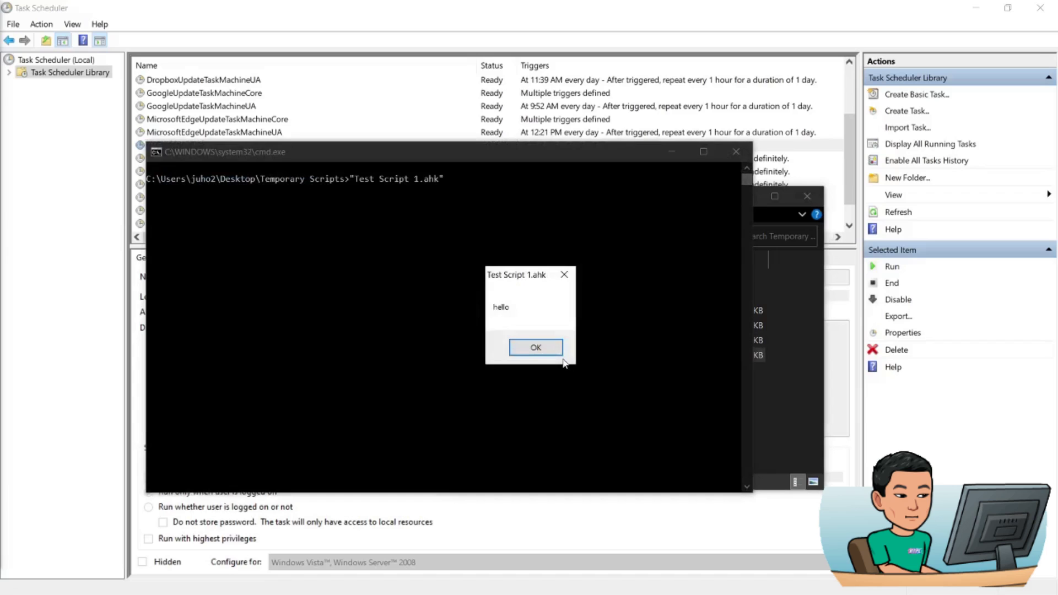
pyautogui.click(554, 353)
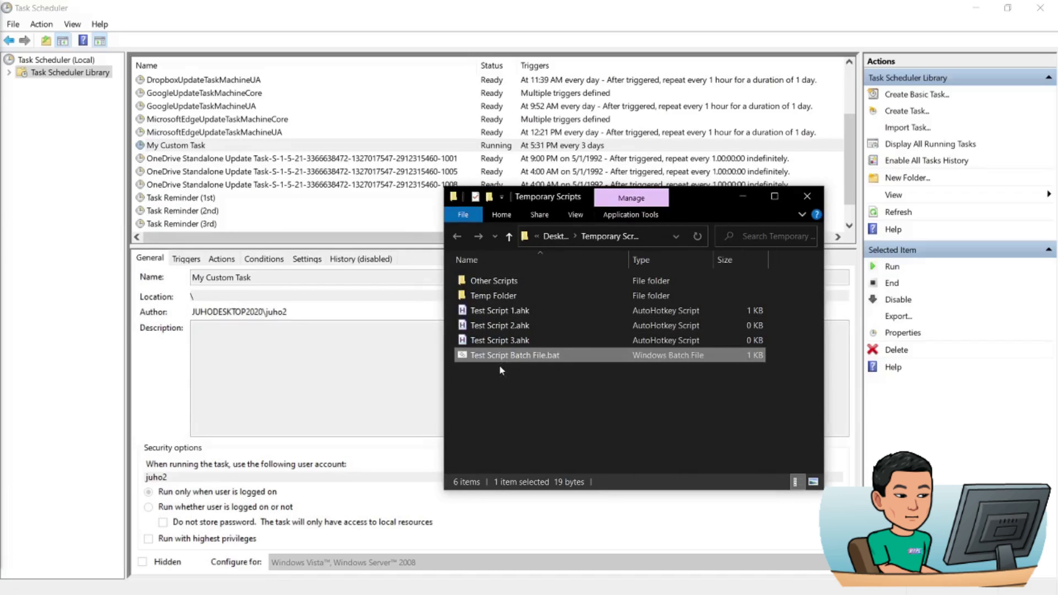
pyautogui.click(490, 312)
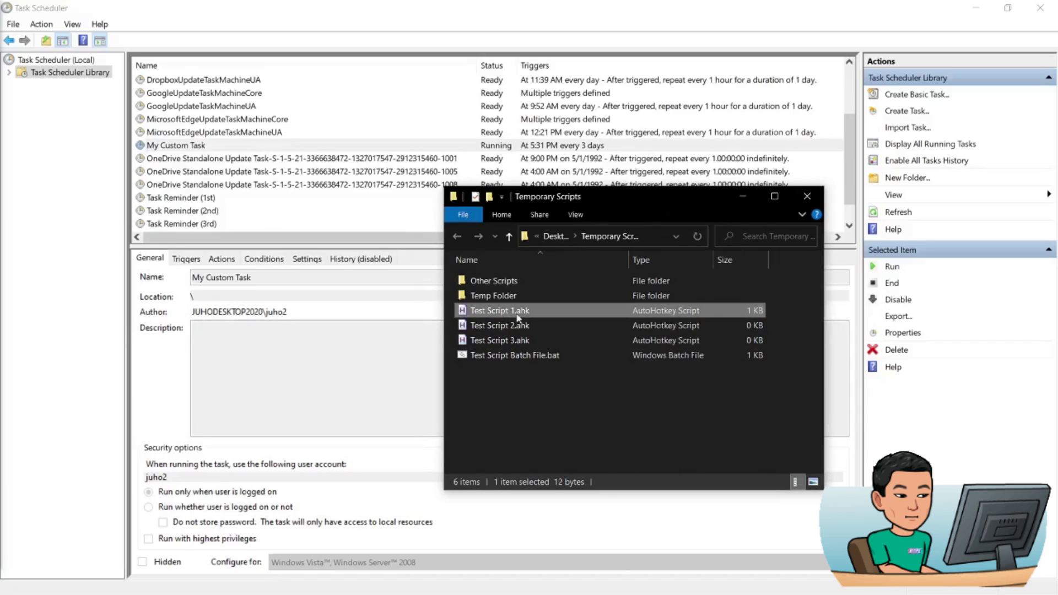
# Open the batch file in Notepad to check it reads "Test Script 1.ahk", then close it unchanged
pyautogui.click(514, 355)
pyautogui.rightClick(514, 355)
pyautogui.press('e')
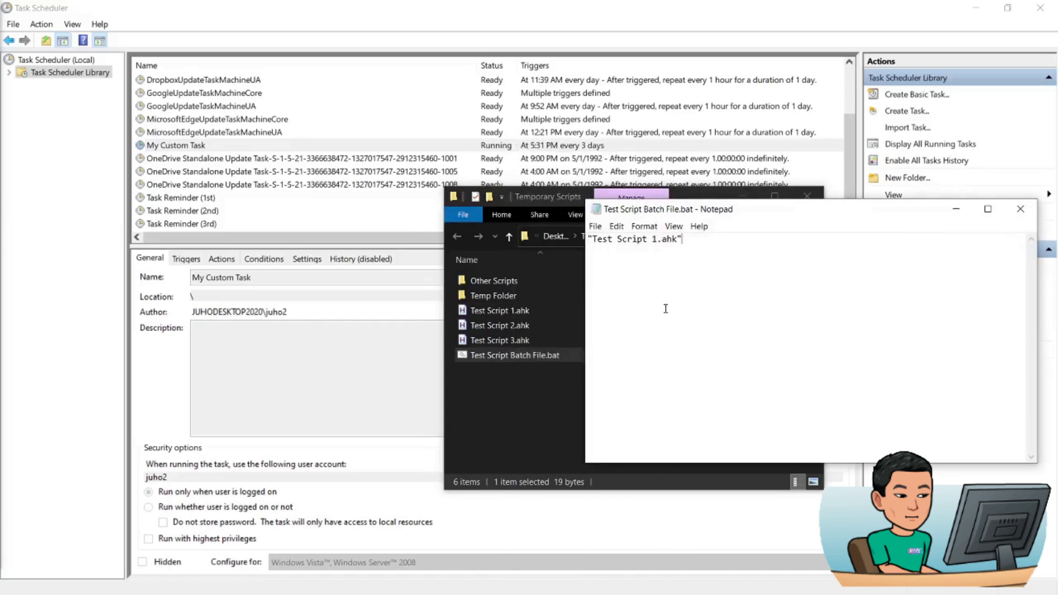
pyautogui.moveTo(593, 239); pyautogui.dragTo(678, 240)
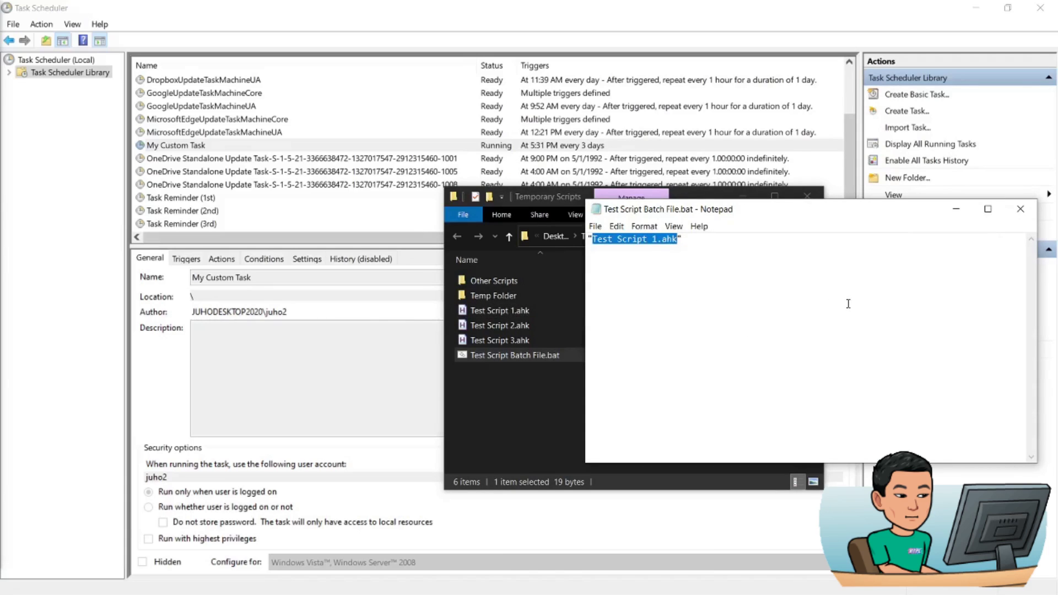
pyautogui.press('End')
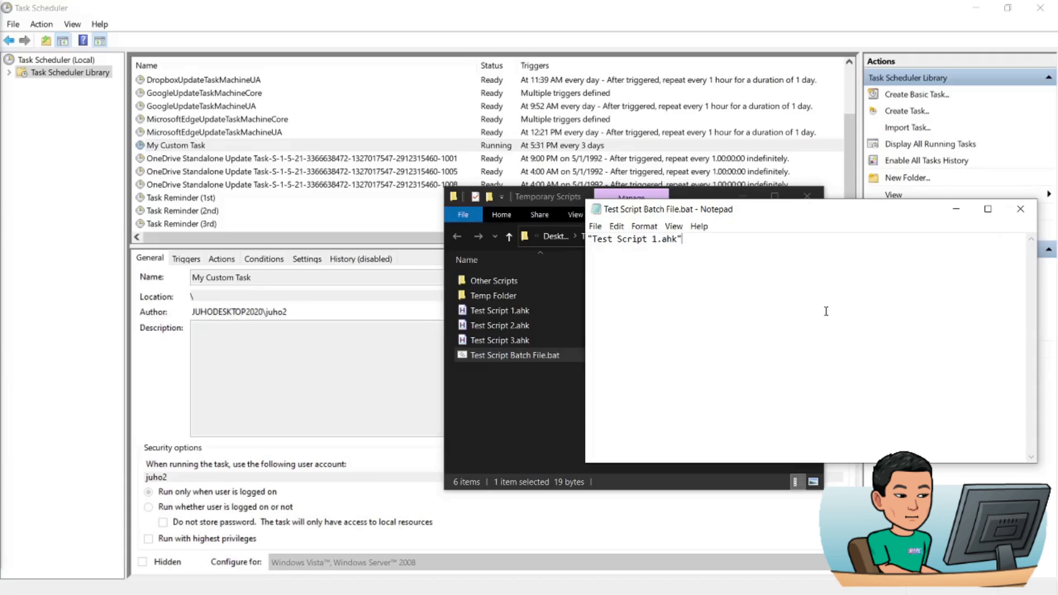
pyautogui.click(1018, 211)
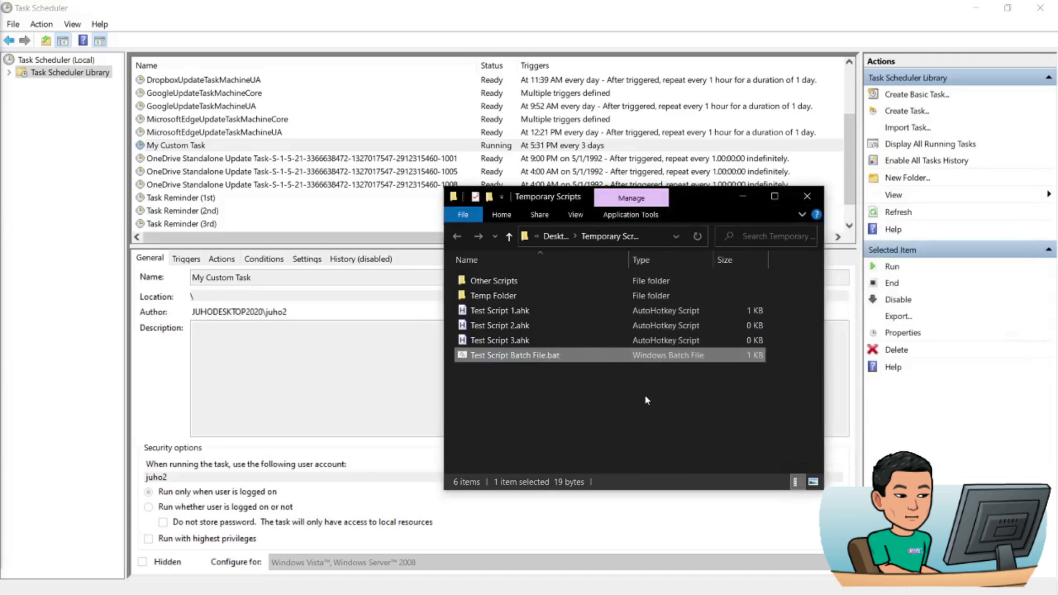
pyautogui.click(650, 402)
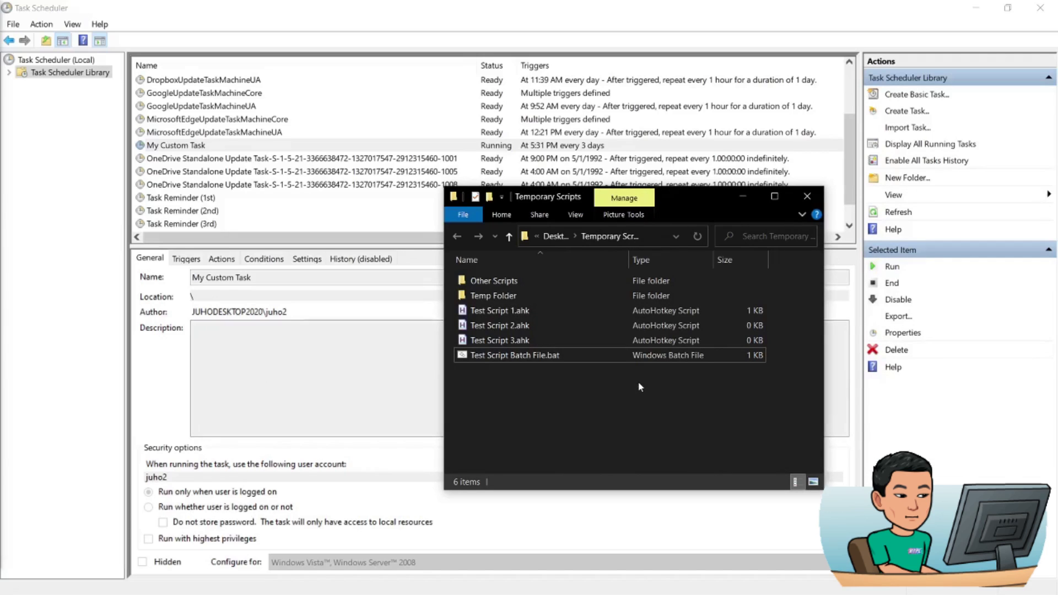
# Change My Custom Task's start-a-program action to run Test Script Batch File.bat
pyautogui.click(485, 517)
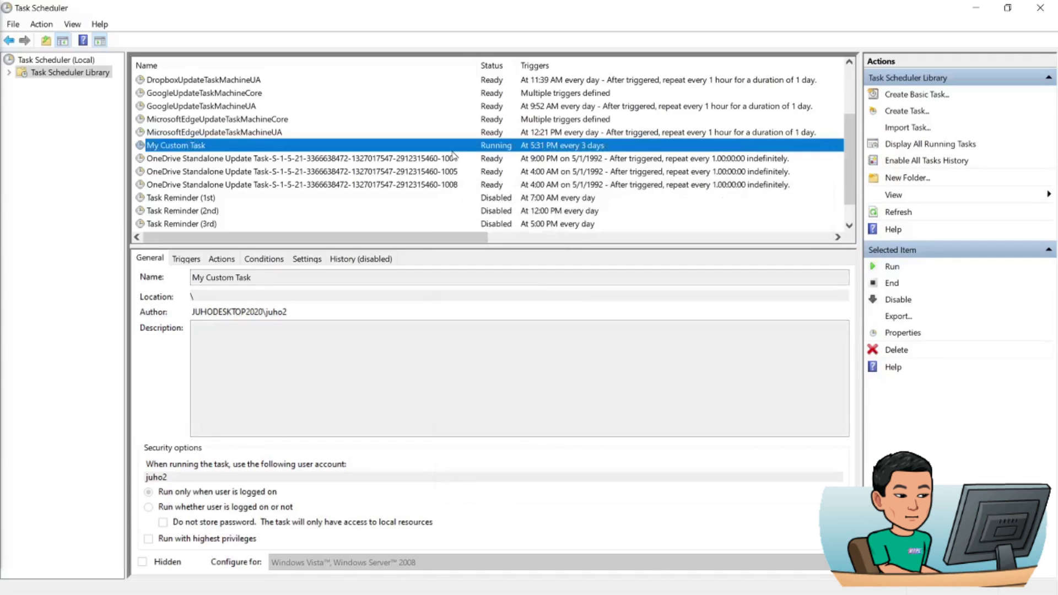
pyautogui.press('Return')
pyautogui.moveTo(227, 53); pyautogui.dragTo(439, 160)
pyautogui.click(356, 171)
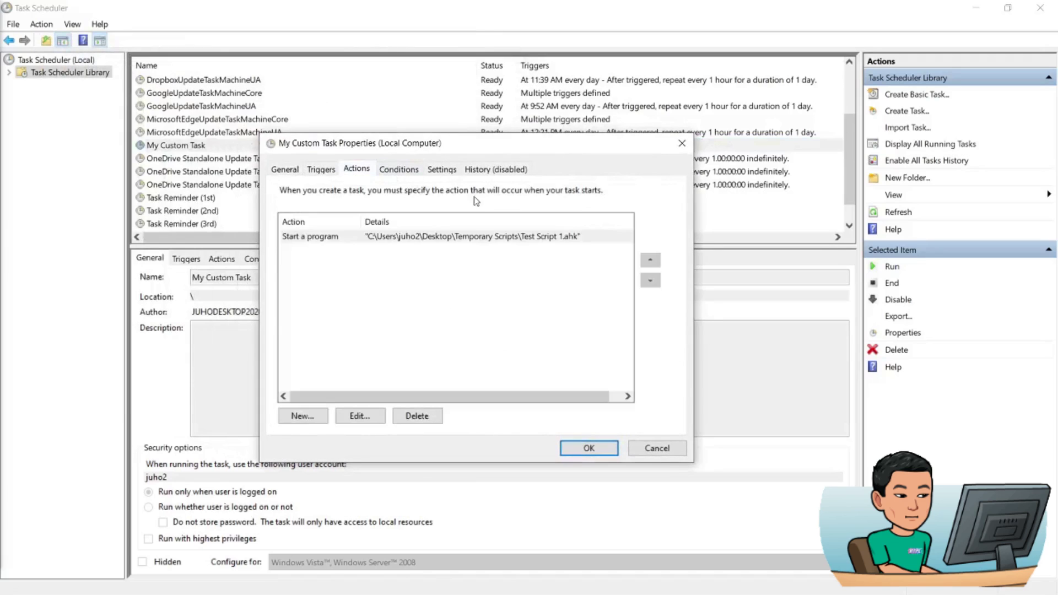
pyautogui.doubleClick(557, 236)
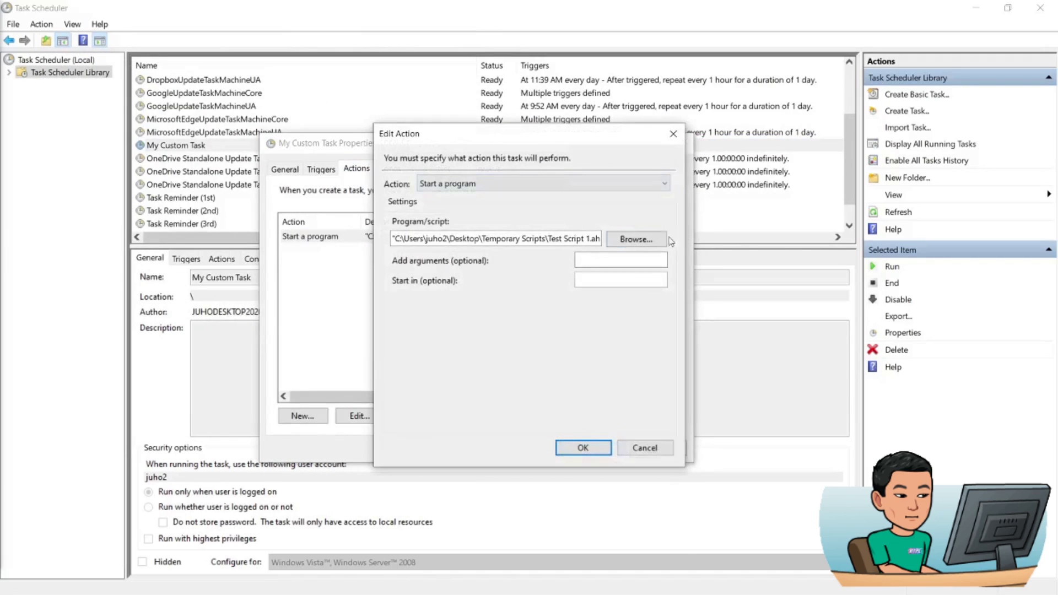
pyautogui.click(634, 239)
pyautogui.click(672, 336)
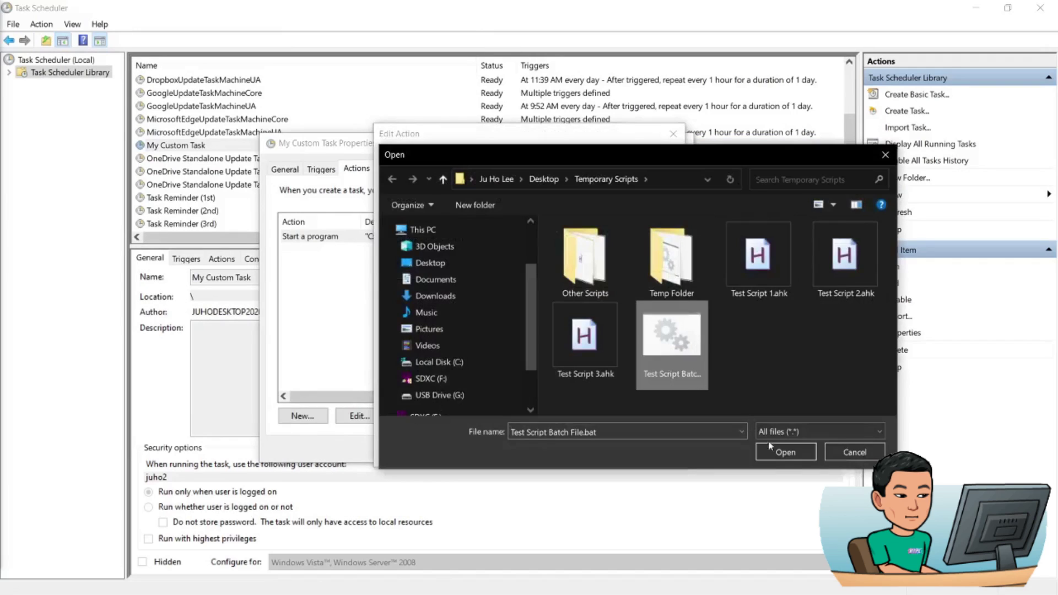
pyautogui.click(784, 451)
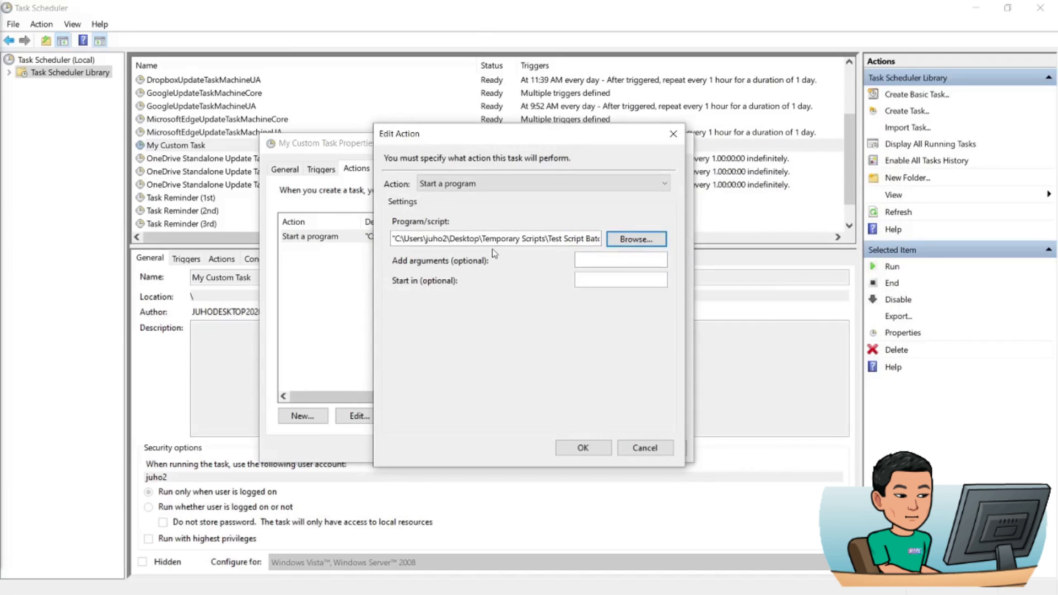
# Set the action's Start in field to the Temporary Scripts folder path and save the action
pyautogui.click(644, 242)
pyautogui.hotkey('alt', 'd')
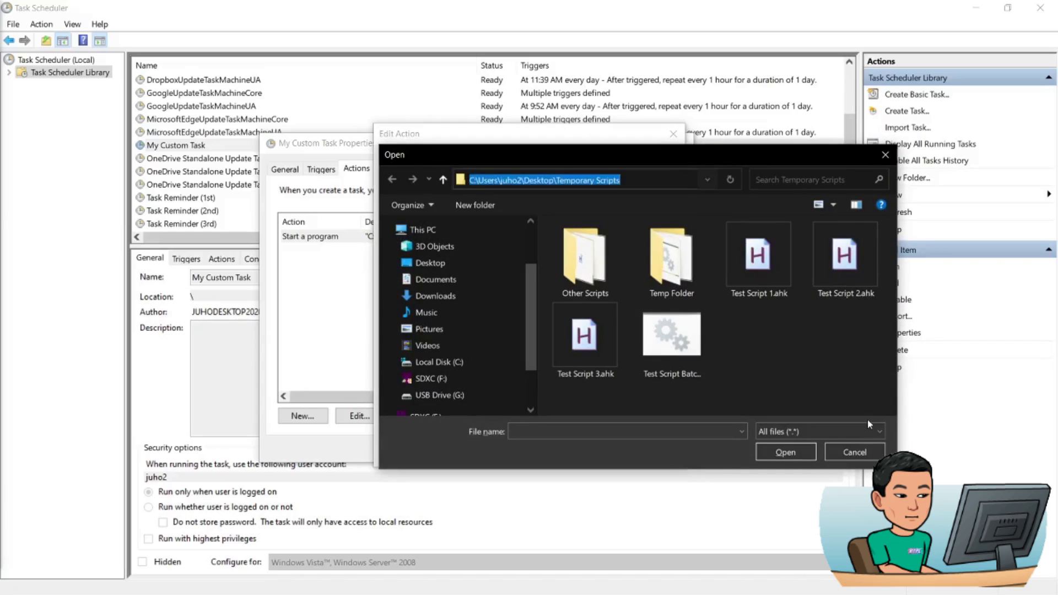
pyautogui.click(854, 452)
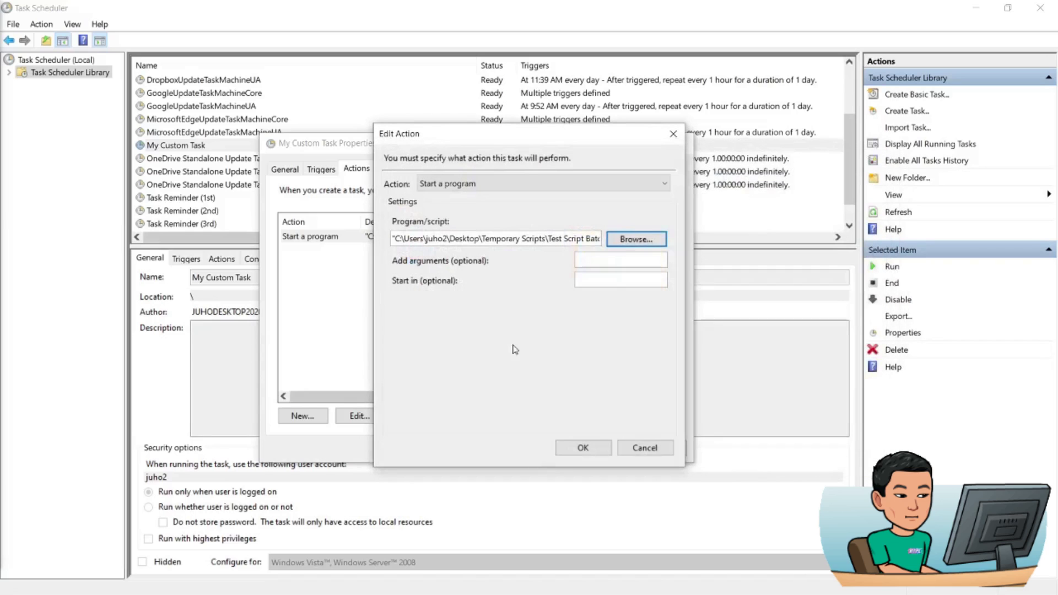
pyautogui.click(629, 283)
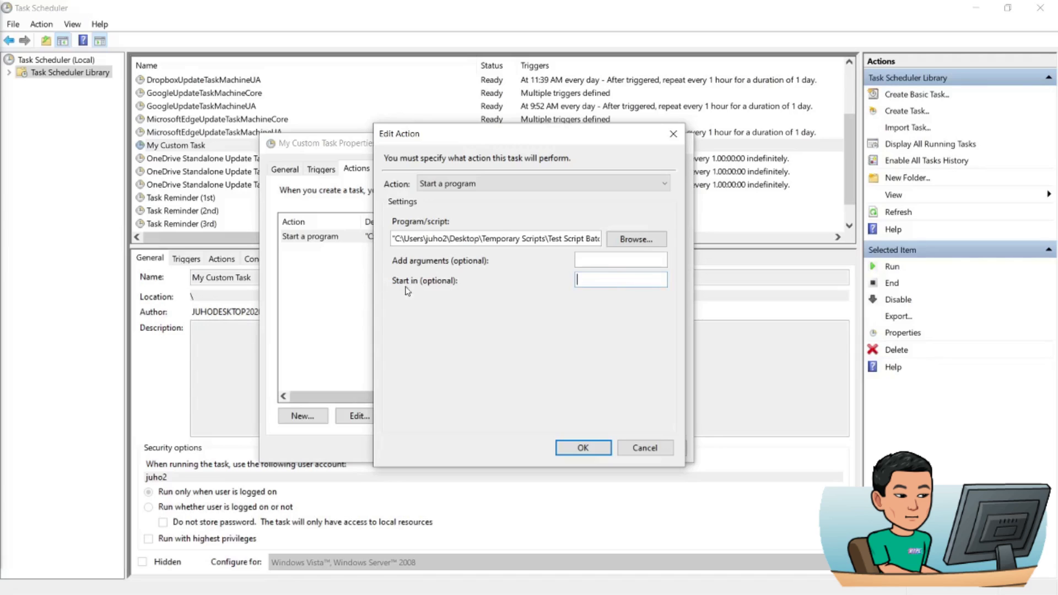
pyautogui.hotkey('ctrl', 'v')
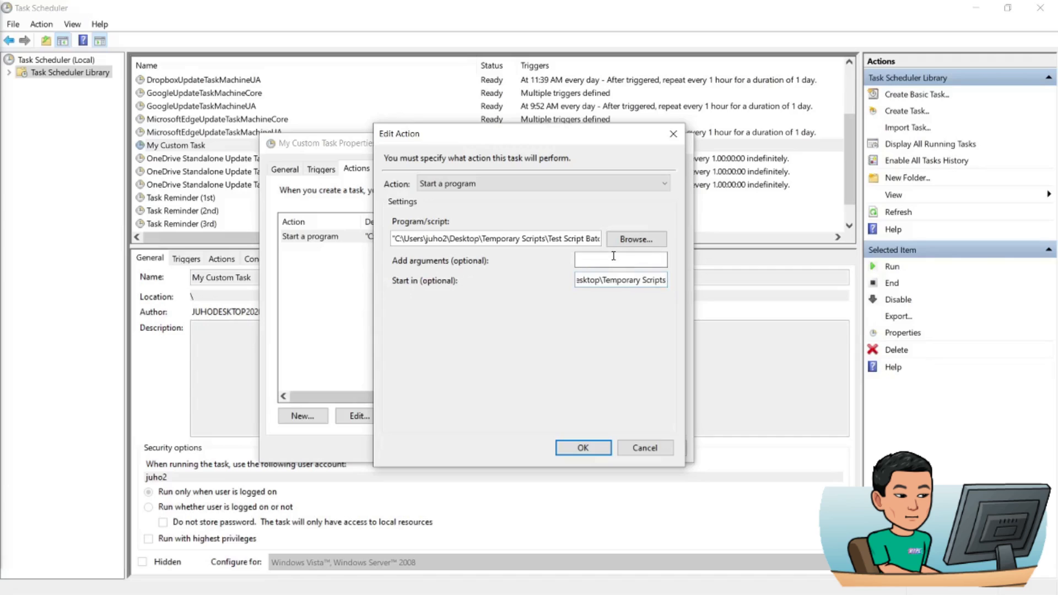
pyautogui.write('\\')
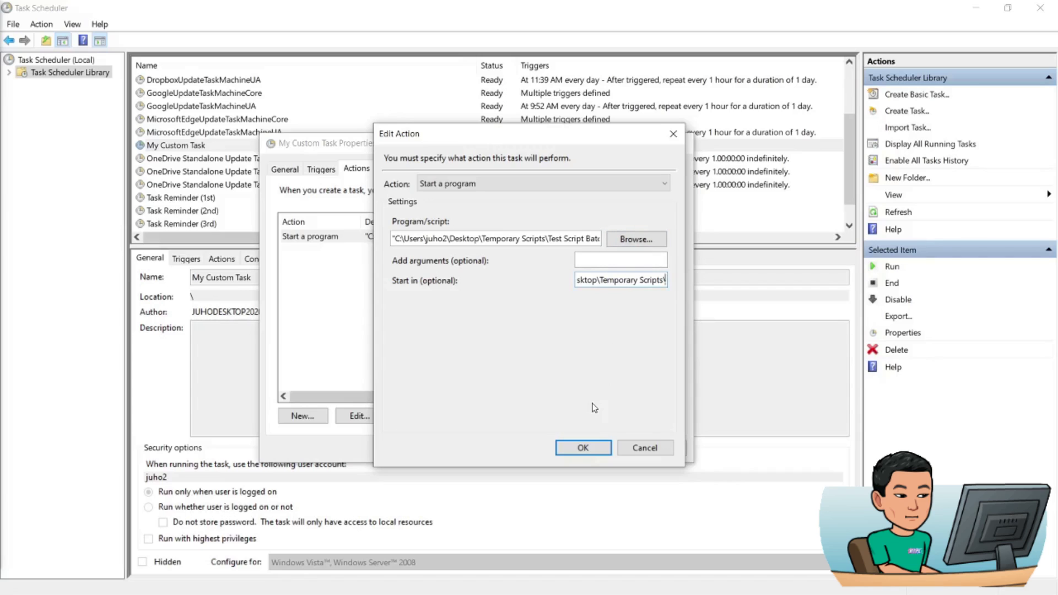
pyautogui.click(580, 451)
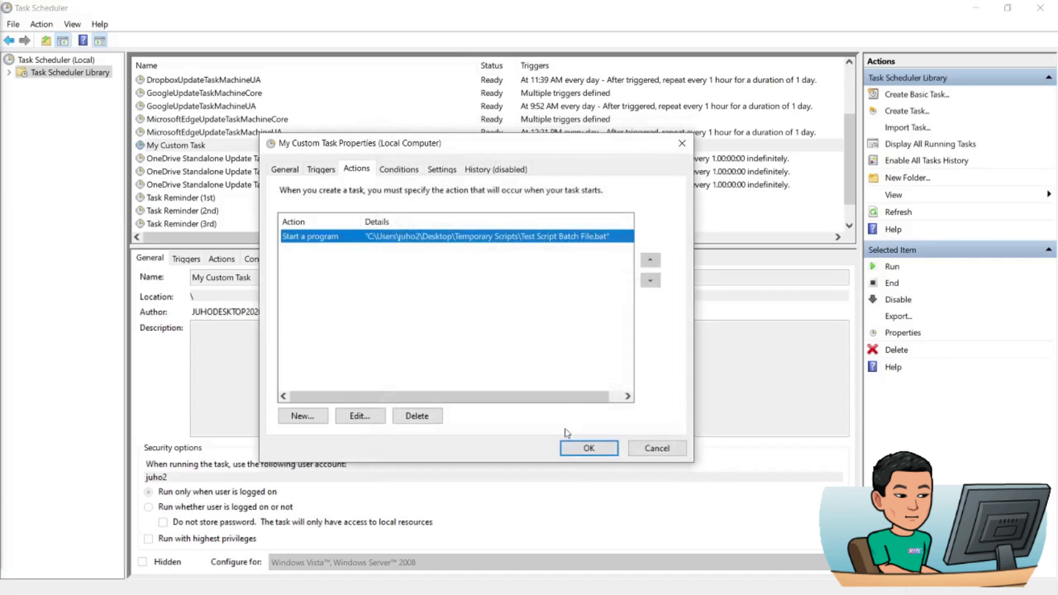
# Save My Custom Task's properties, run the task, and dismiss its hello message
pyautogui.click(589, 450)
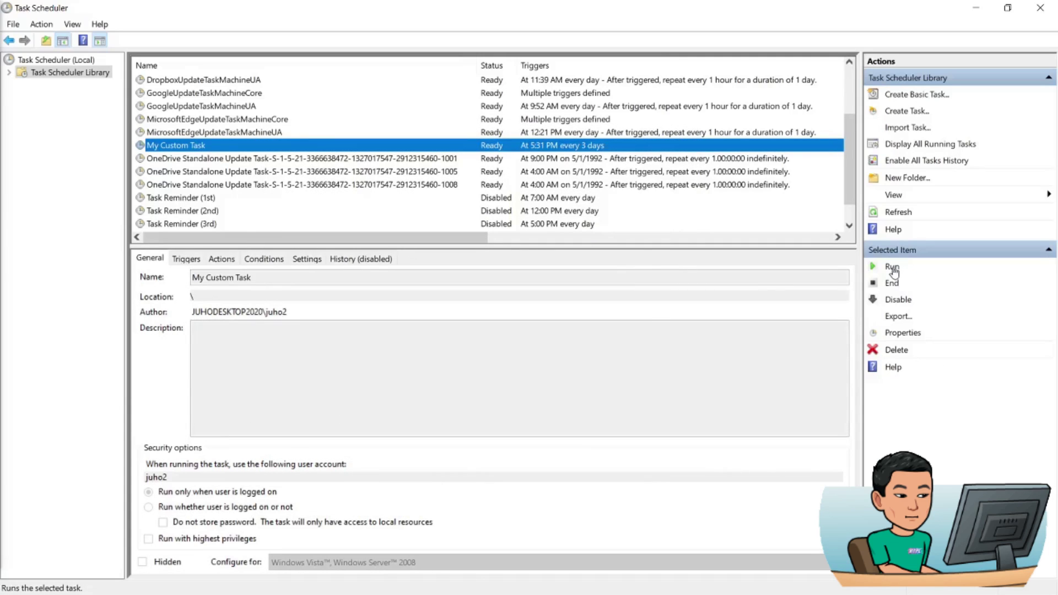
pyautogui.click(893, 268)
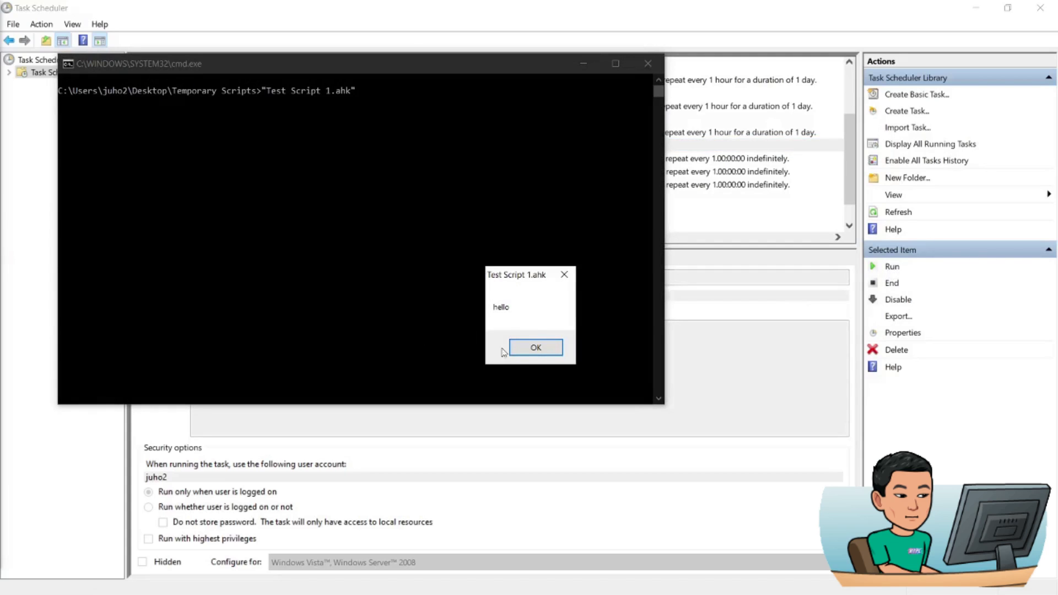
pyautogui.click(536, 348)
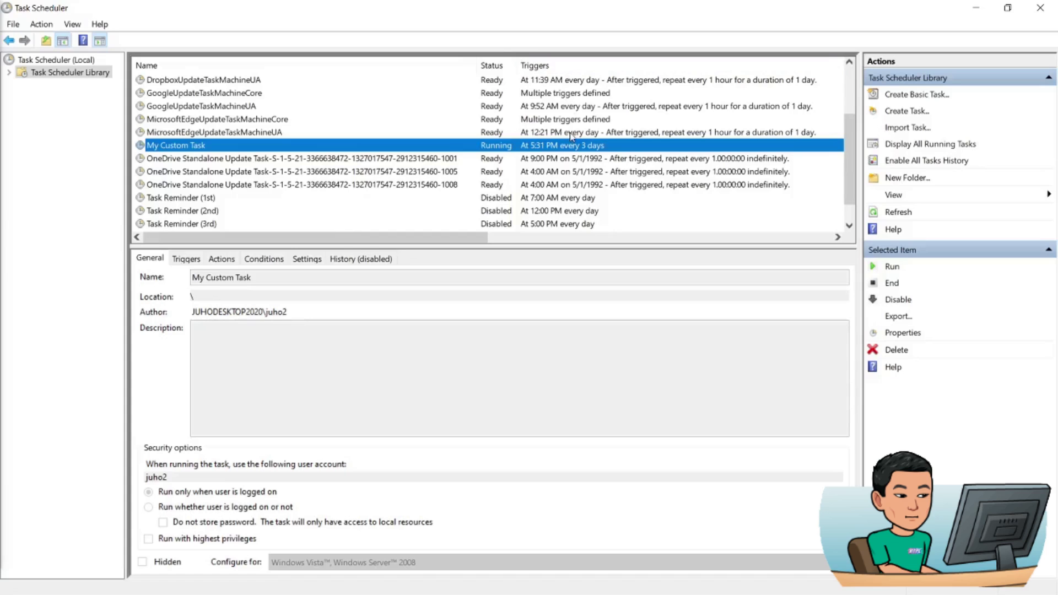
# Scroll up the task list and select the Daily Portfolio Update task
pyautogui.scroll(2, 572, 136)
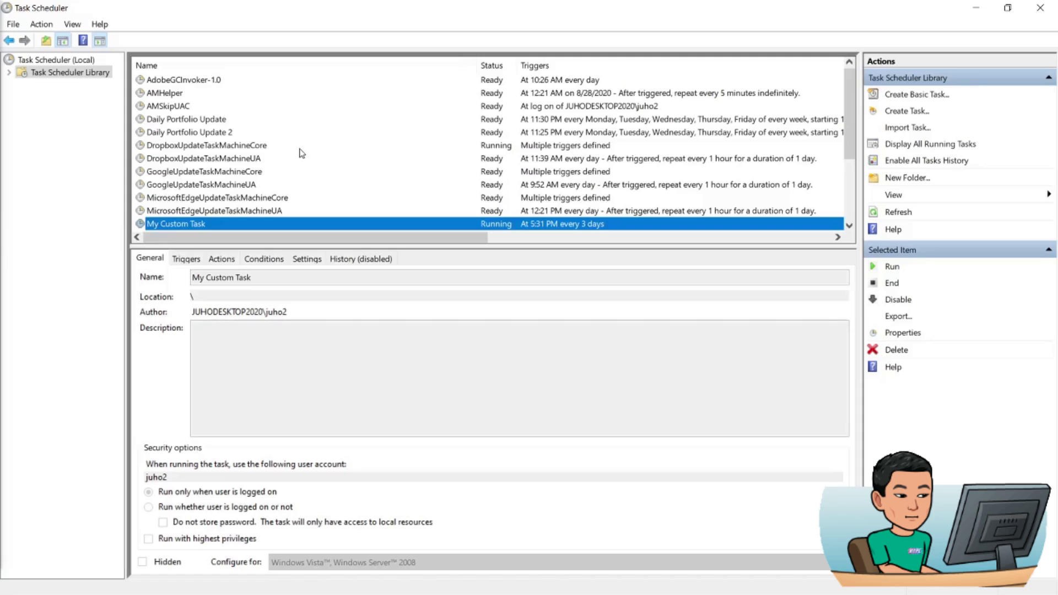
pyautogui.click(189, 120)
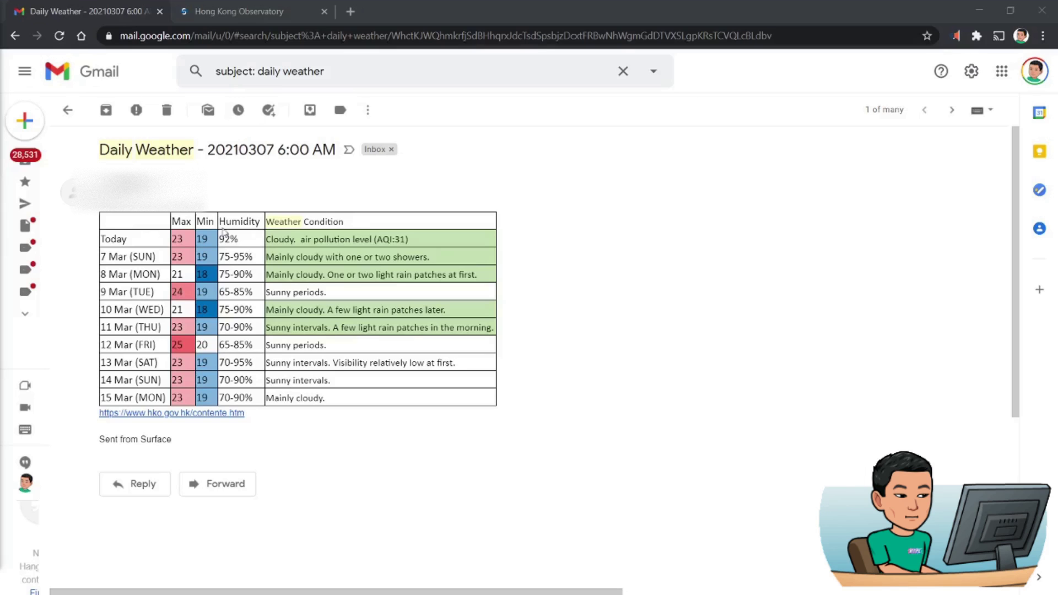
# Open Gmail's Starred messages view
pyautogui.click(25, 183)
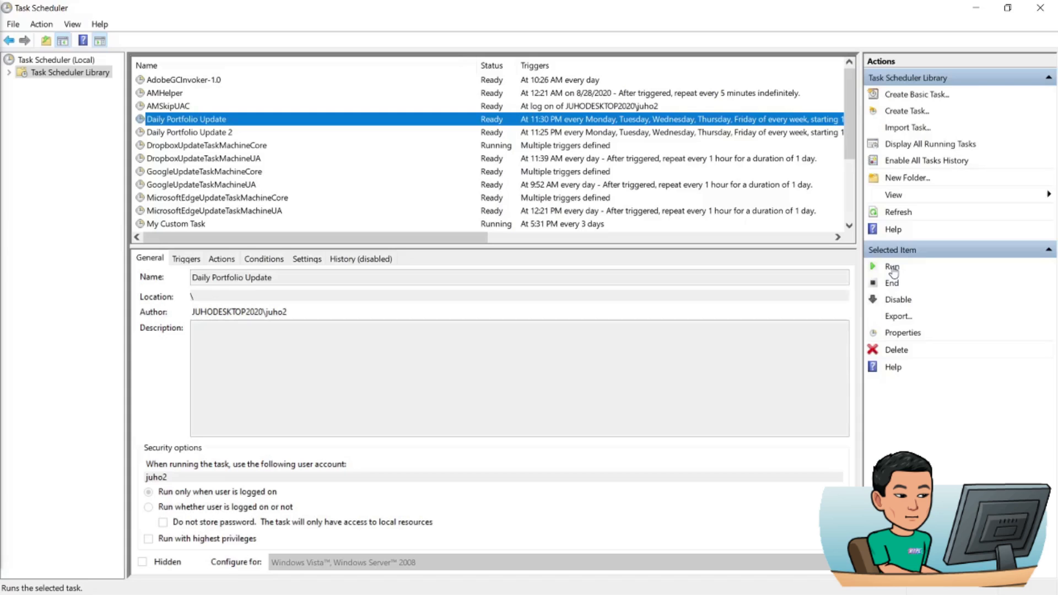
# Run the Daily Portfolio Update task from the Actions pane
pyautogui.click(892, 268)
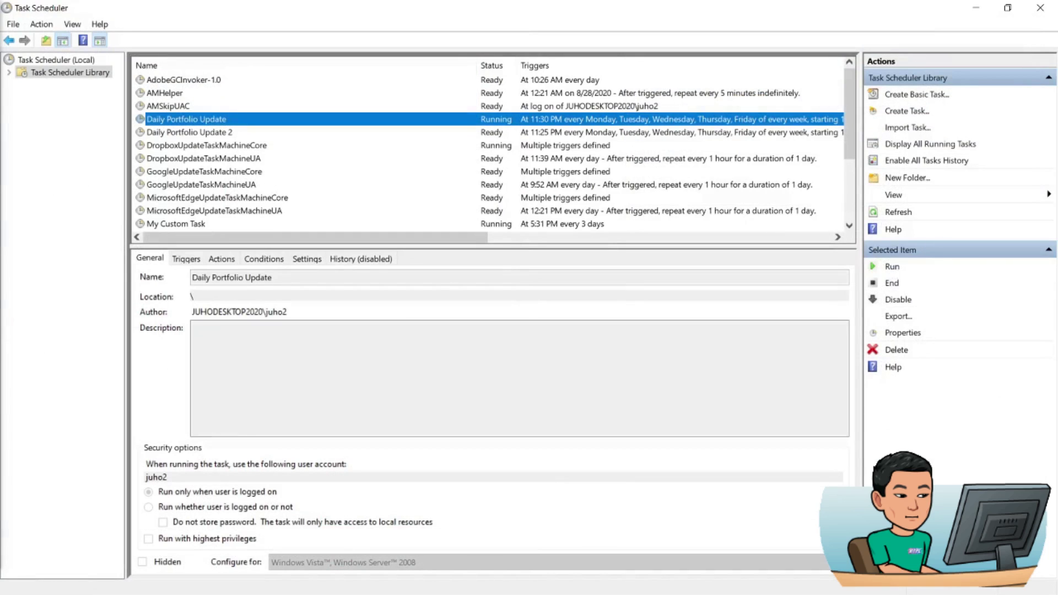
pyautogui.click(893, 268)
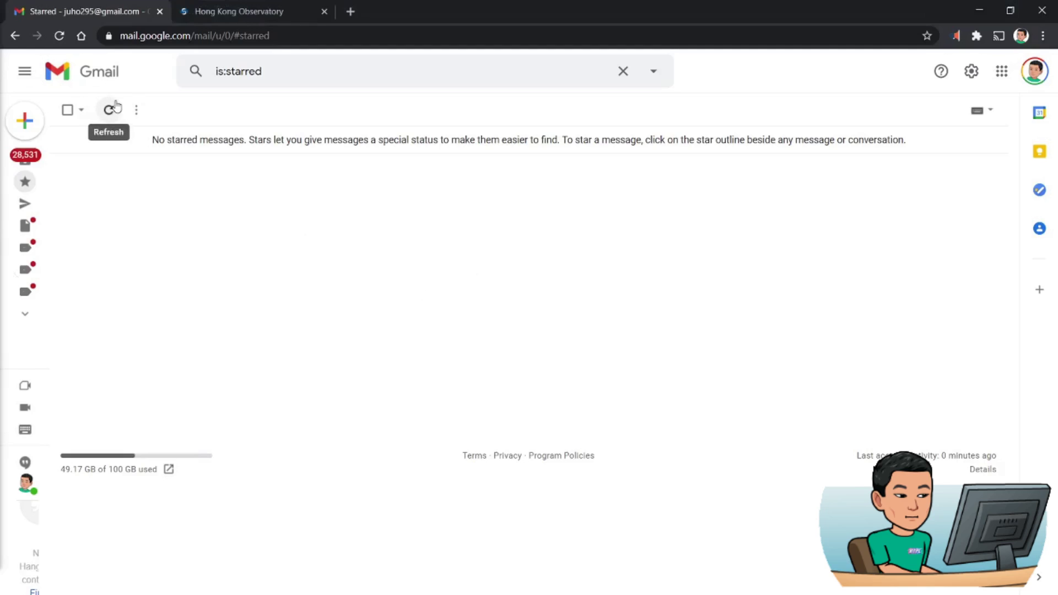
# Refresh the Starred list and open the Daily Portfolio Performance 20210307 4:57 PM email
pyautogui.click(113, 108)
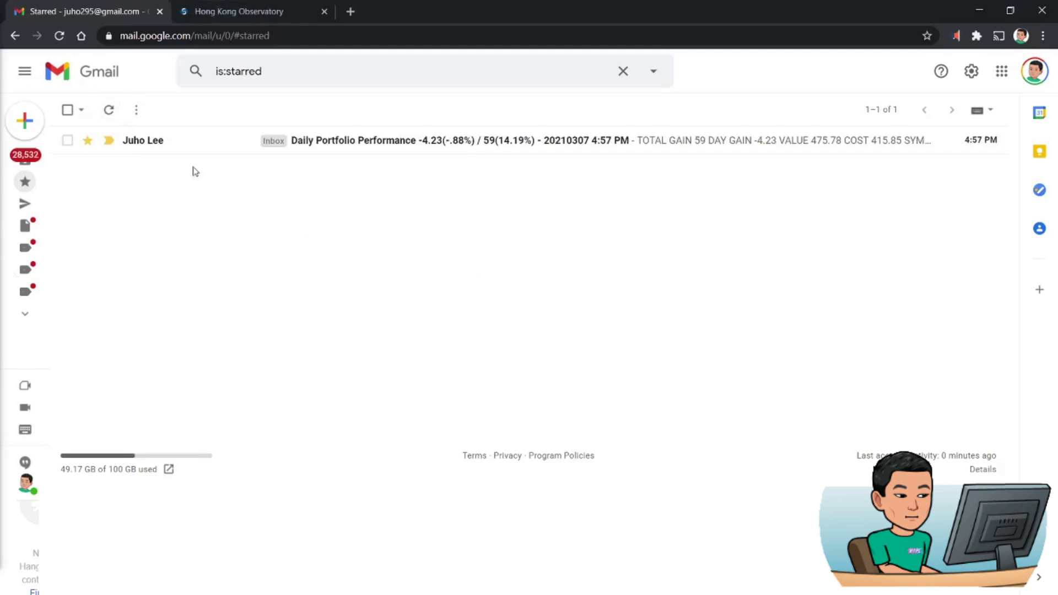
pyautogui.click(368, 140)
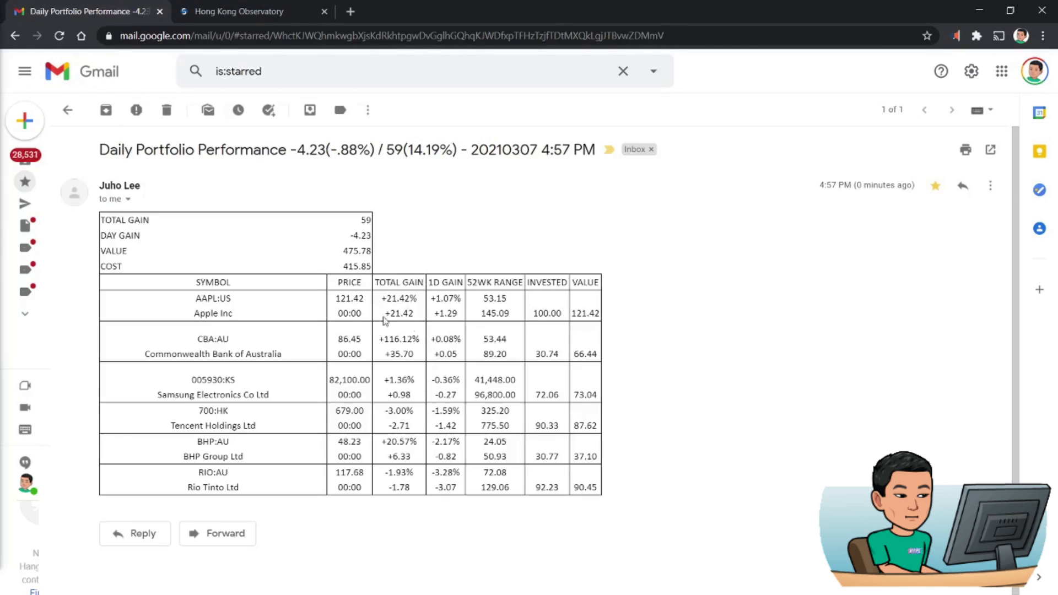